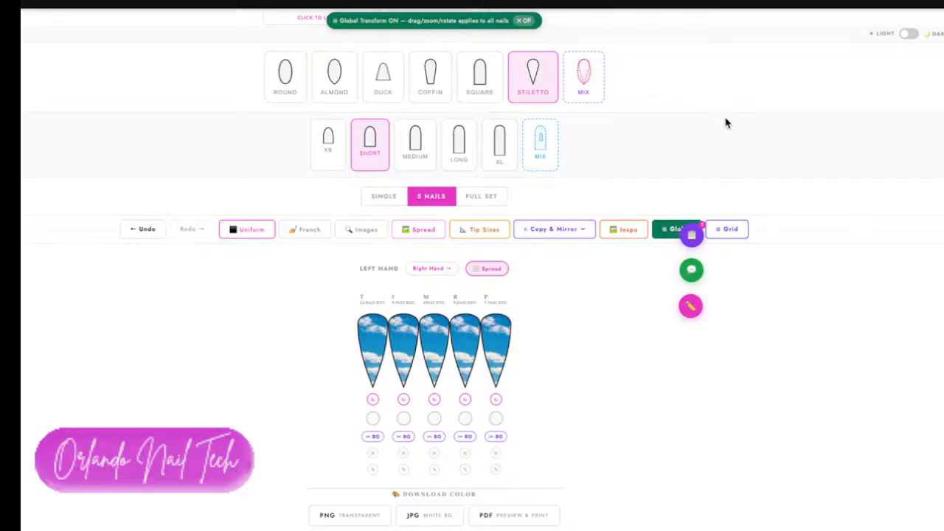
Switch the left-hand nails to the spread-apart layout and clear the sky image from all five nails.
scroll(797, 134, down, 1)
scroll(797, 133, down, 2)
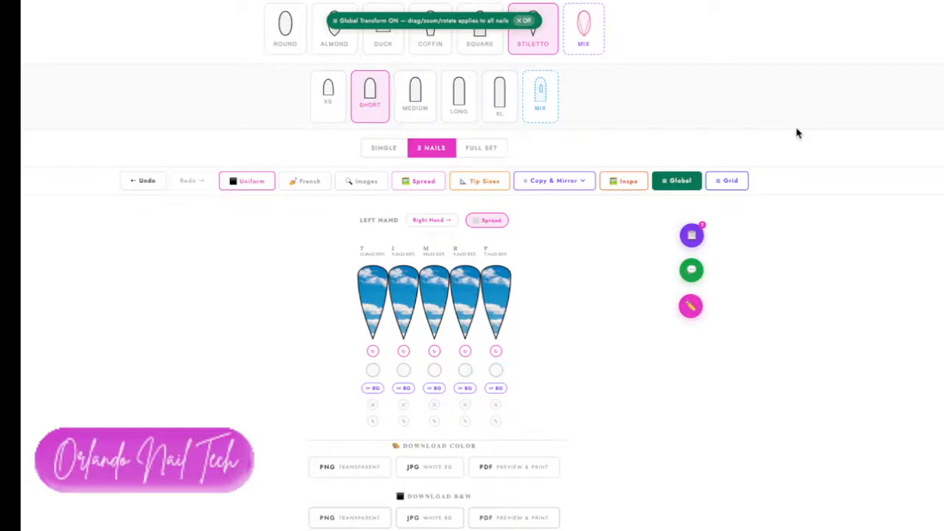
click(488, 221)
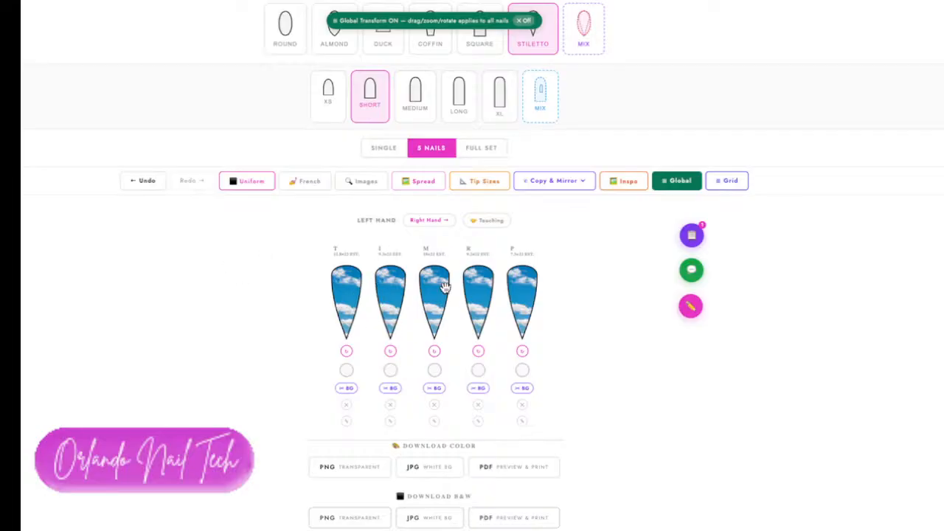
click(347, 405)
click(390, 405)
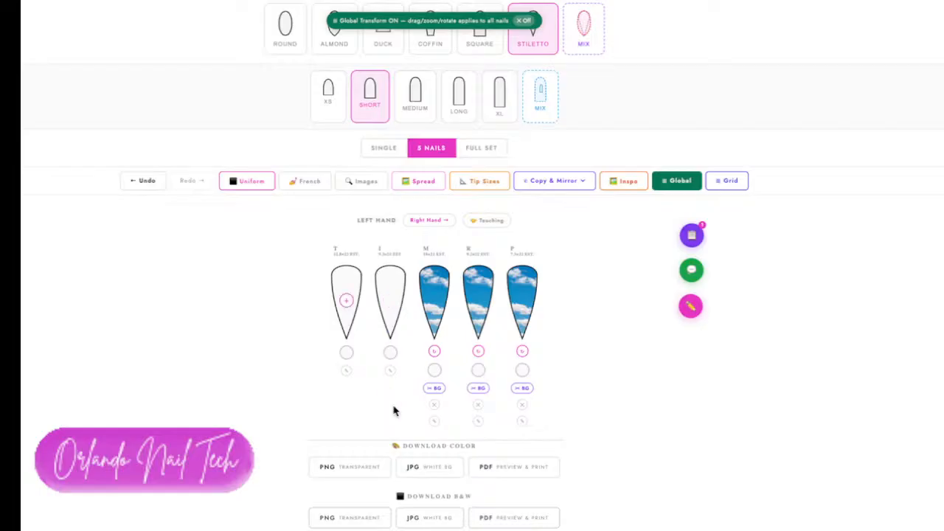
click(434, 405)
click(522, 405)
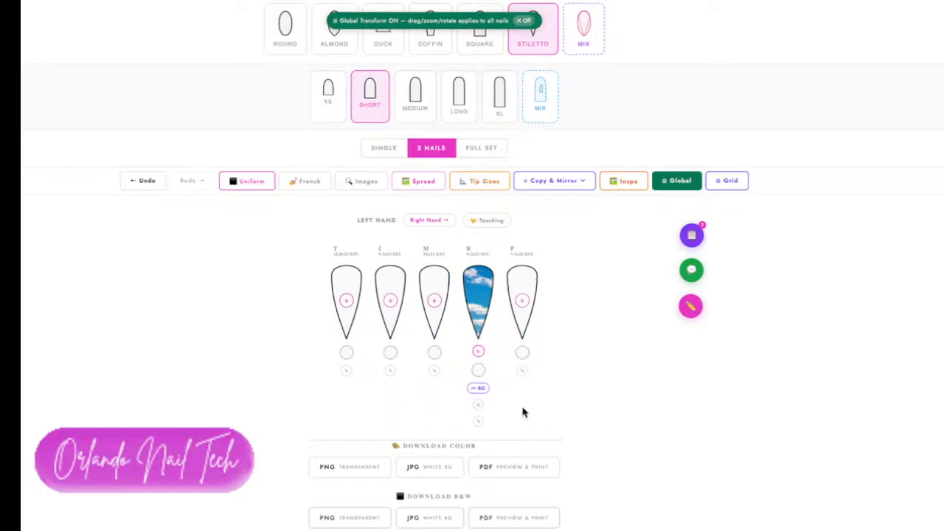
click(478, 405)
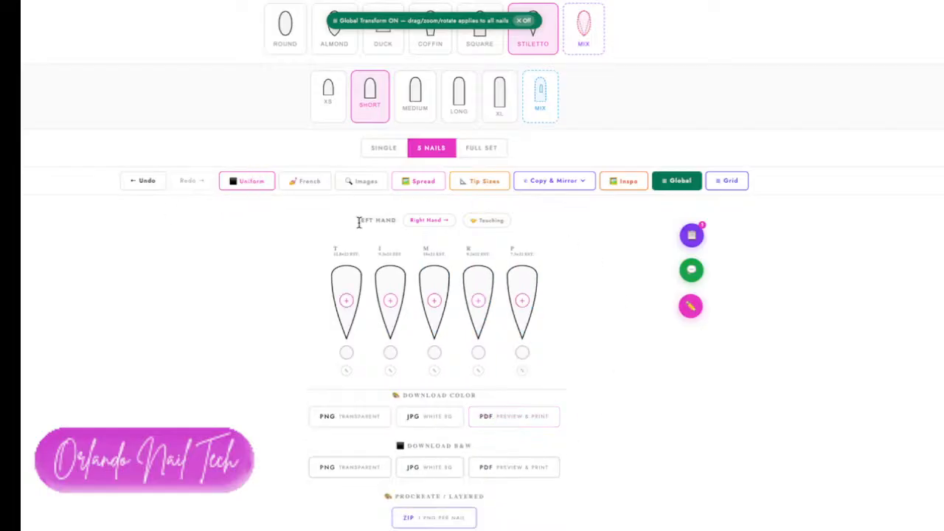
Load elg21-sky-7158340_1920.jpg from Downloads as the image to spread across the nails.
click(424, 183)
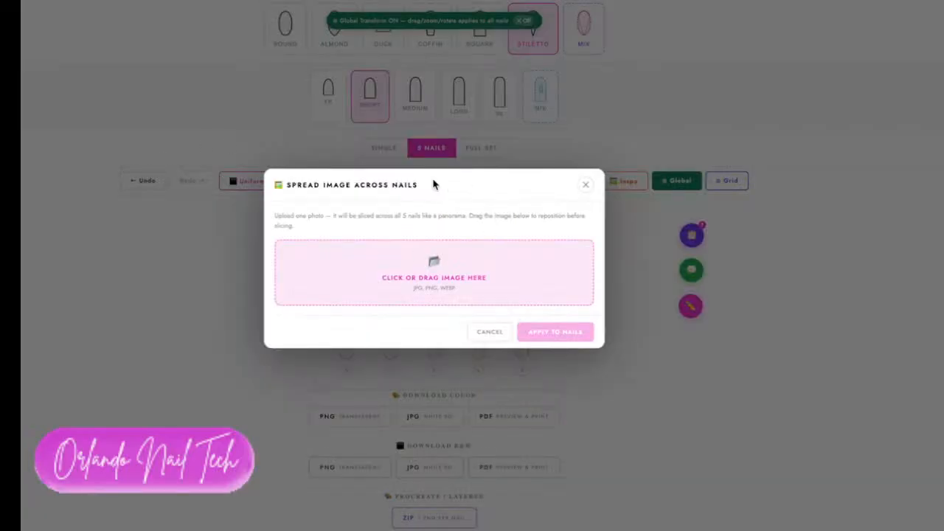
click(435, 274)
scroll(272, 207, down, 10)
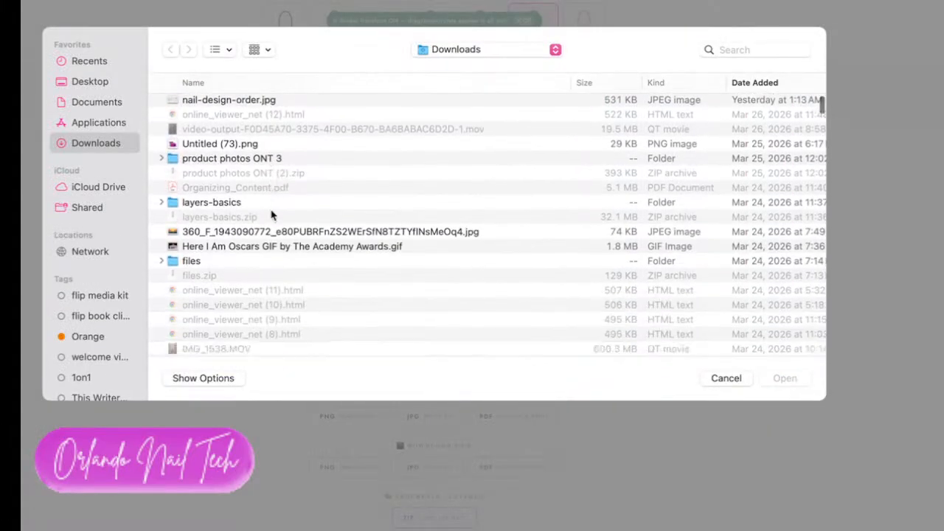
scroll(272, 215, down, 10)
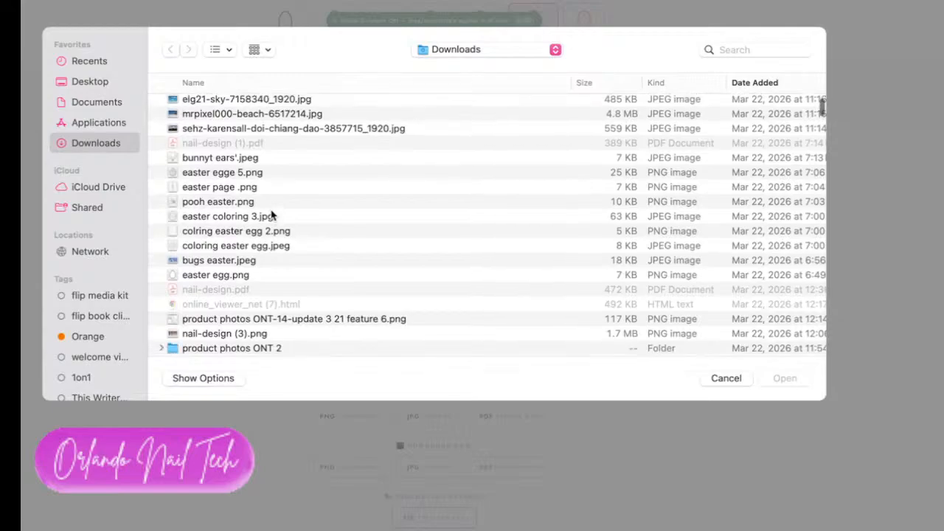
scroll(272, 215, up, 2)
click(260, 146)
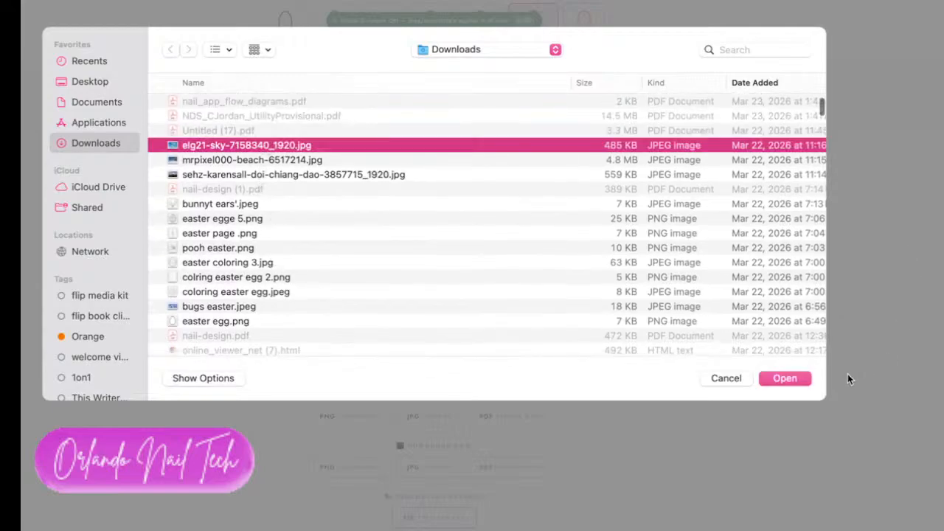
click(794, 379)
Align the sky image in the slicing preview and apply it to the five left-hand nails.
drag(480, 249, 562, 364)
scroll(562, 364, down, 1)
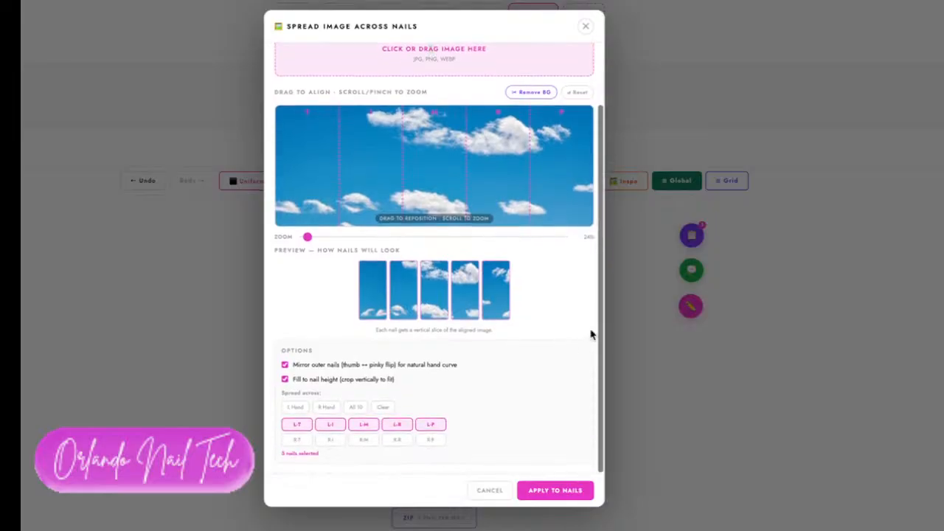
click(567, 491)
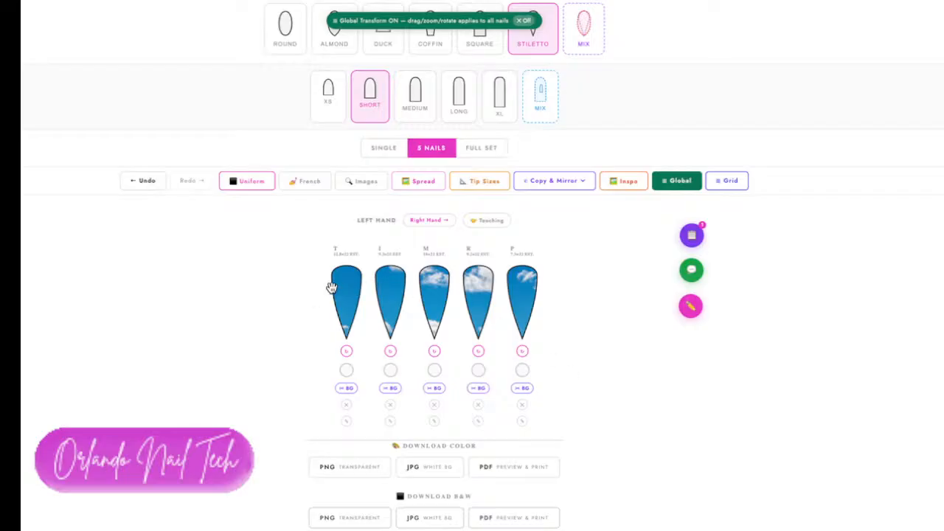
Shift the sky image slightly upward on all nails at once and set the nails touching each other.
mouse_move(332, 285)
mouse_down()
mouse_move(335, 302)
mouse_move(333, 278)
mouse_up()
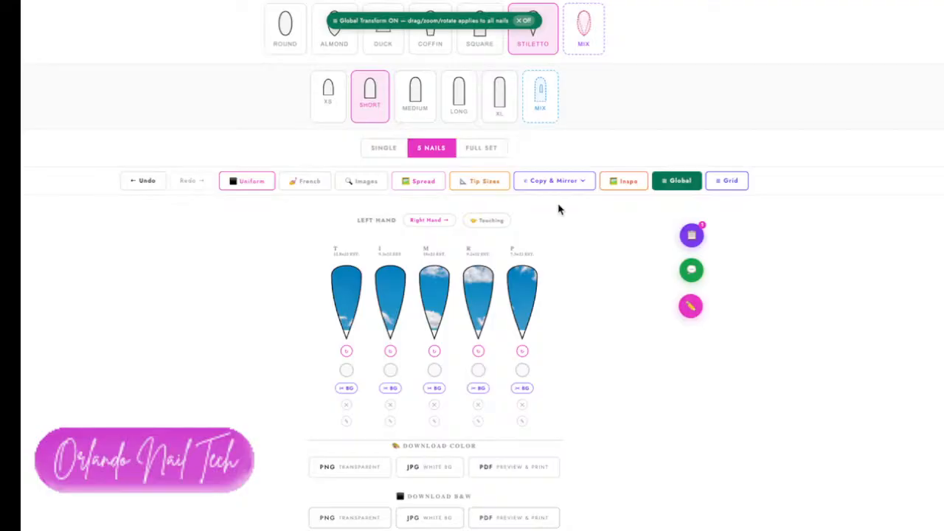
click(490, 221)
Compare the Square and Stiletto shapes on the sky nails, finishing with Square.
scroll(557, 273, up, 2)
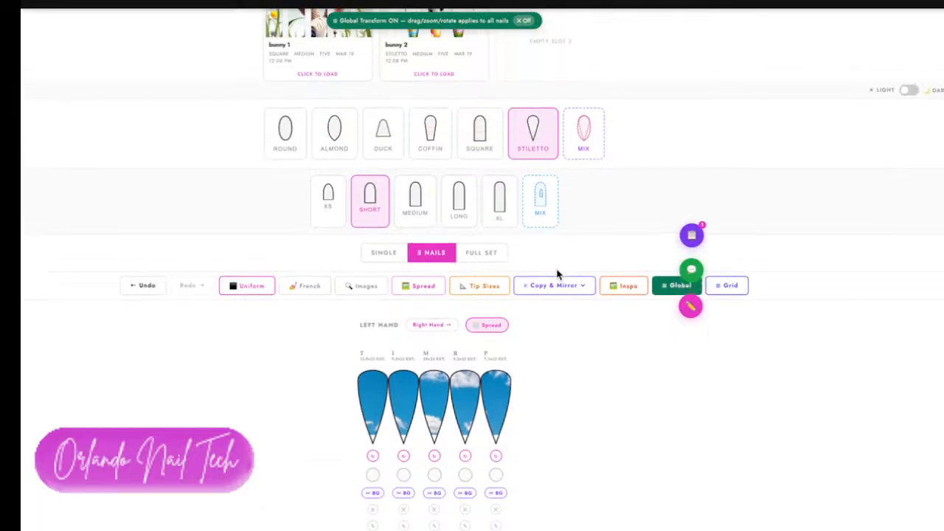
scroll(557, 274, down, 3)
scroll(556, 274, up, 2)
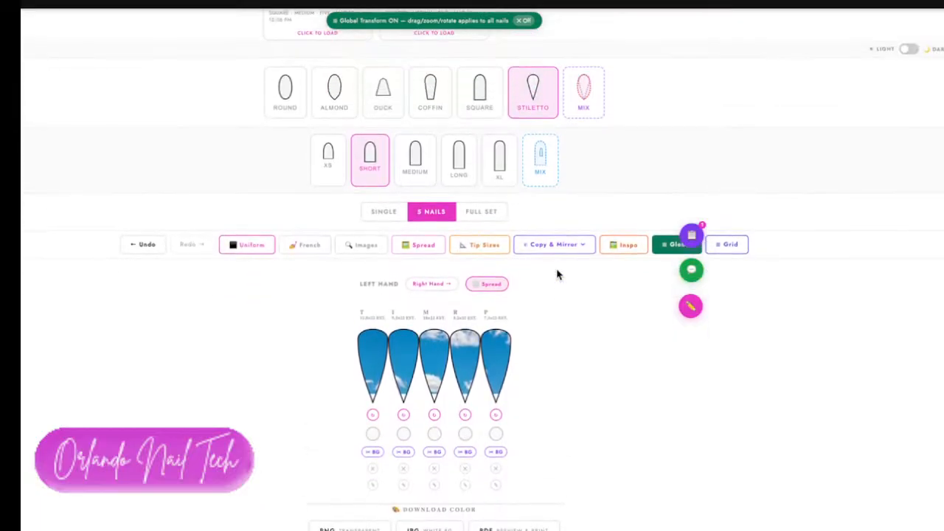
click(491, 96)
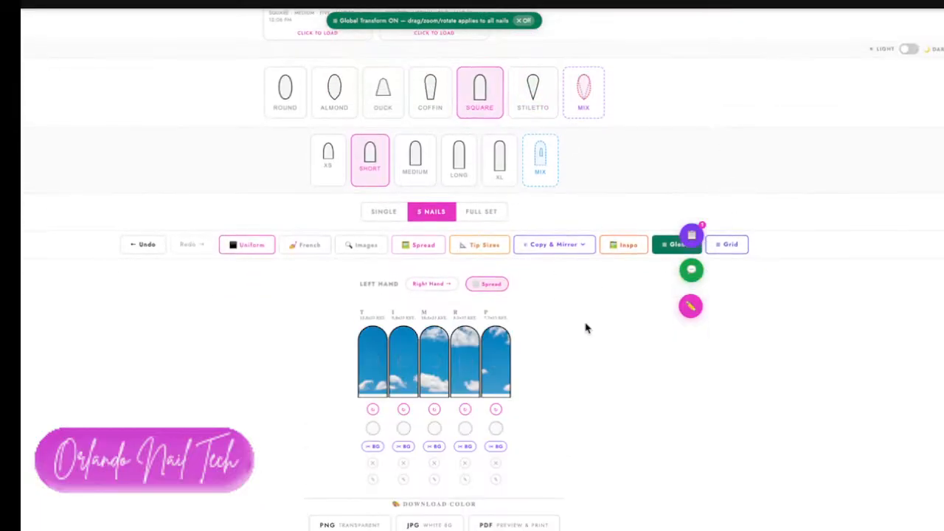
scroll(566, 333, down, 1)
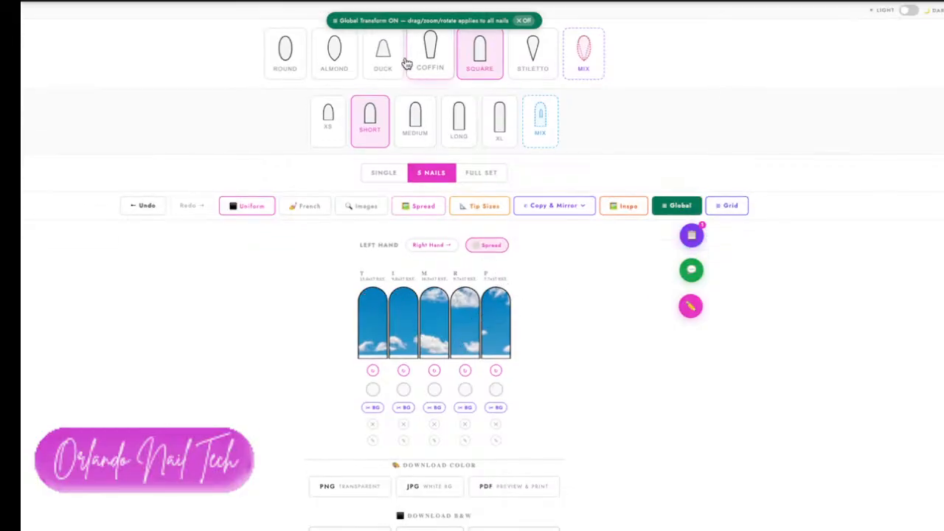
click(536, 46)
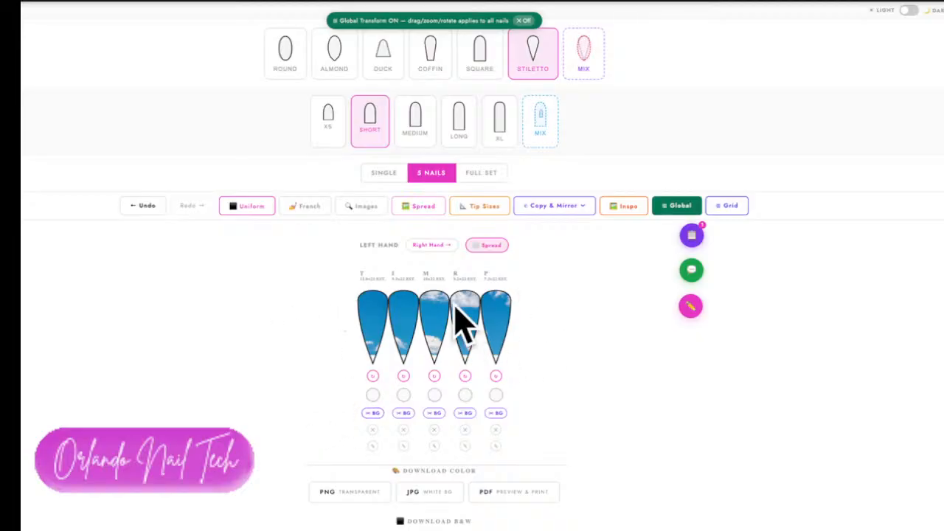
click(480, 59)
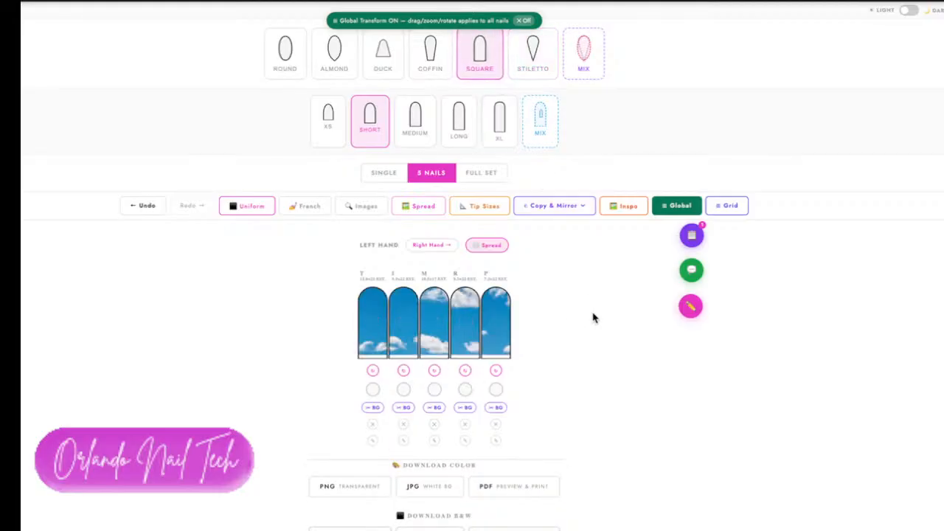
Compare the touching and spread-apart layouts, leave the nails apart, then enlarge the sky image and move it slightly down on all nails.
click(495, 248)
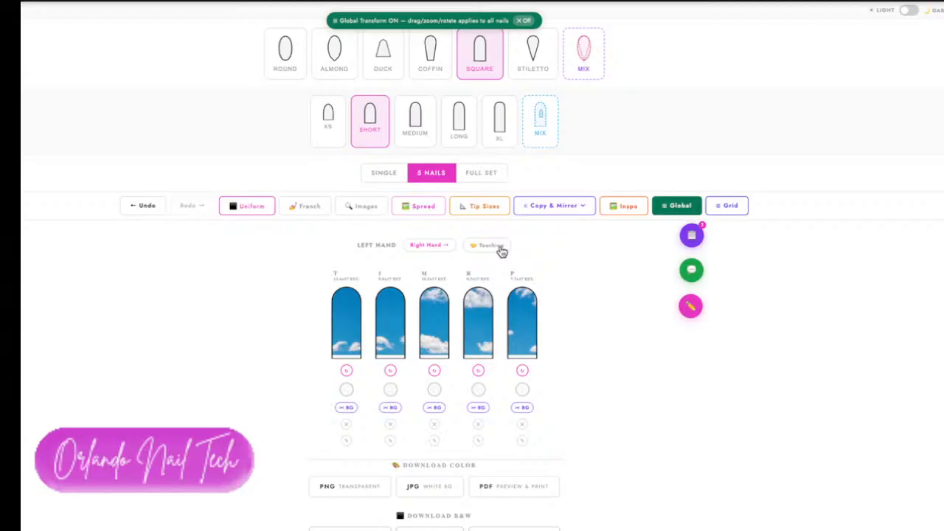
click(498, 250)
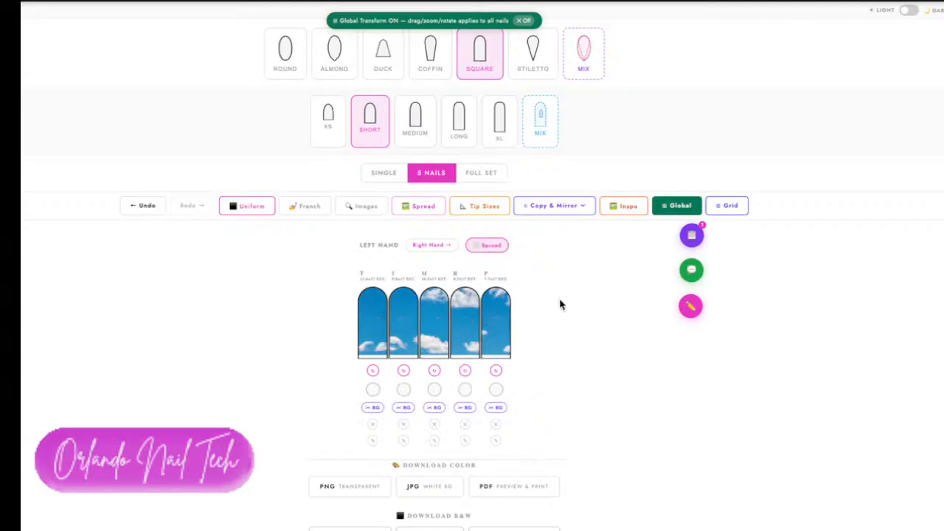
click(497, 246)
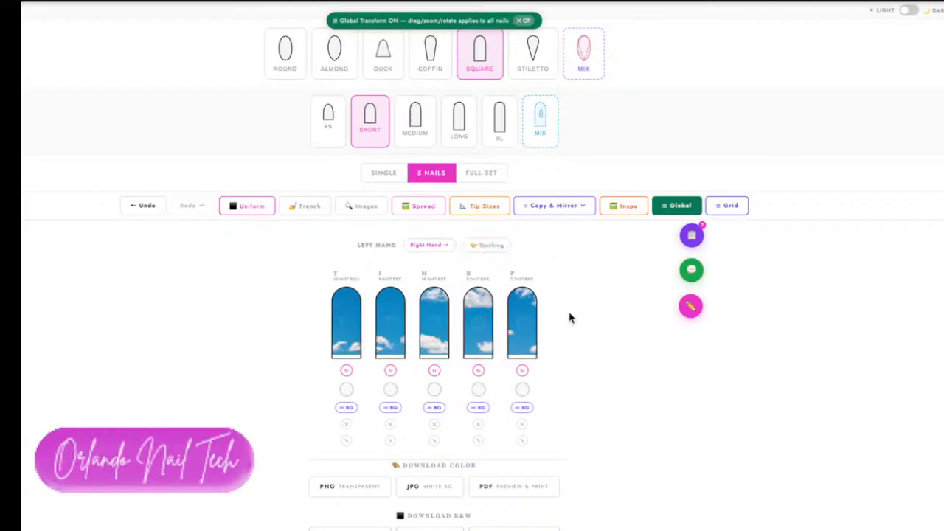
scroll(480, 321, up, 4)
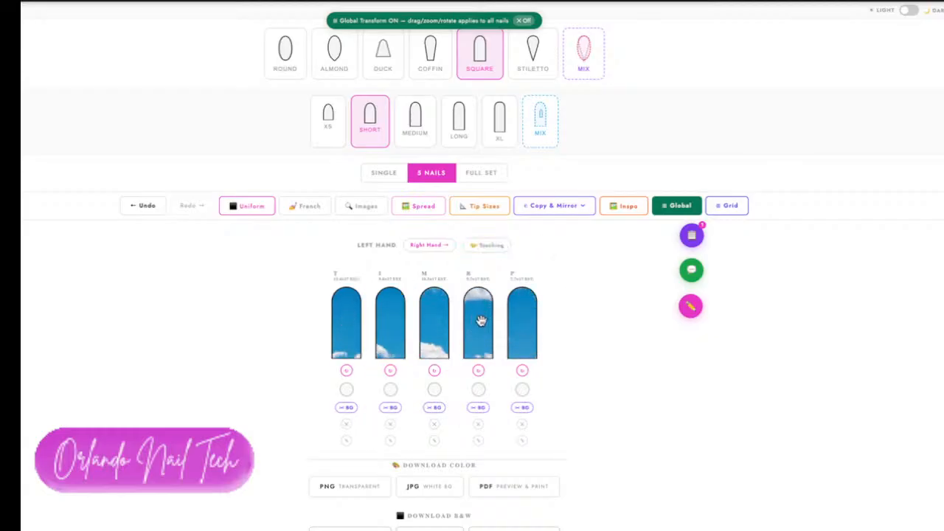
mouse_move(481, 322)
mouse_down()
mouse_move(508, 325)
mouse_move(480, 327)
mouse_up()
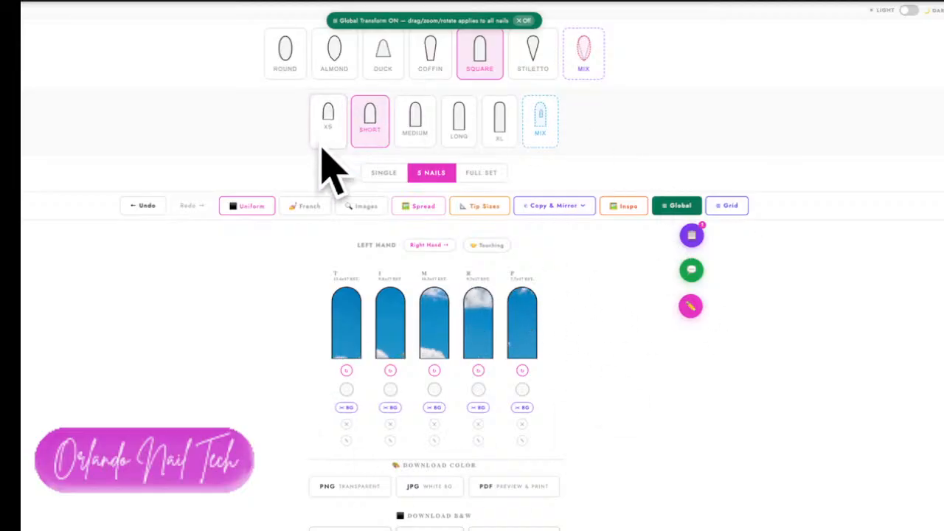
Try the Coffin shape, settle on Duck in Medium length, and enlarge and move the sky image up to fill every nail.
click(428, 38)
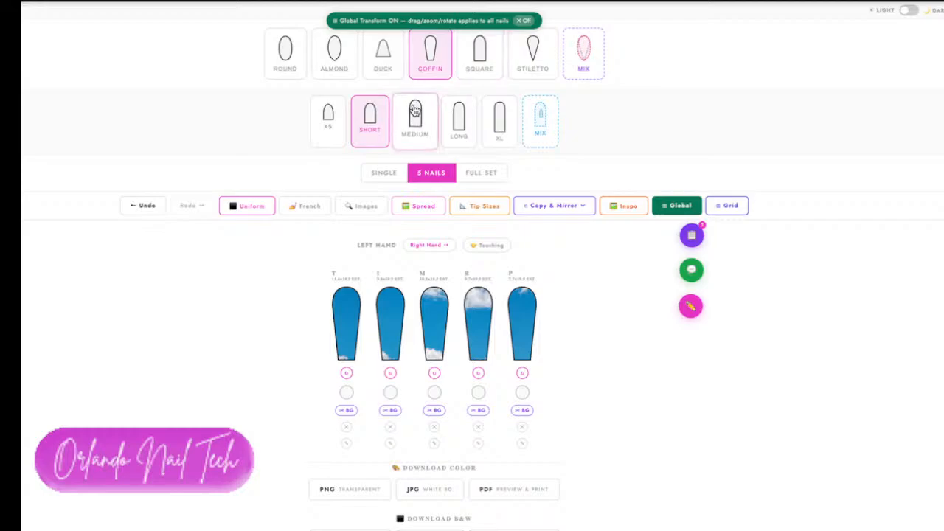
click(391, 57)
click(425, 131)
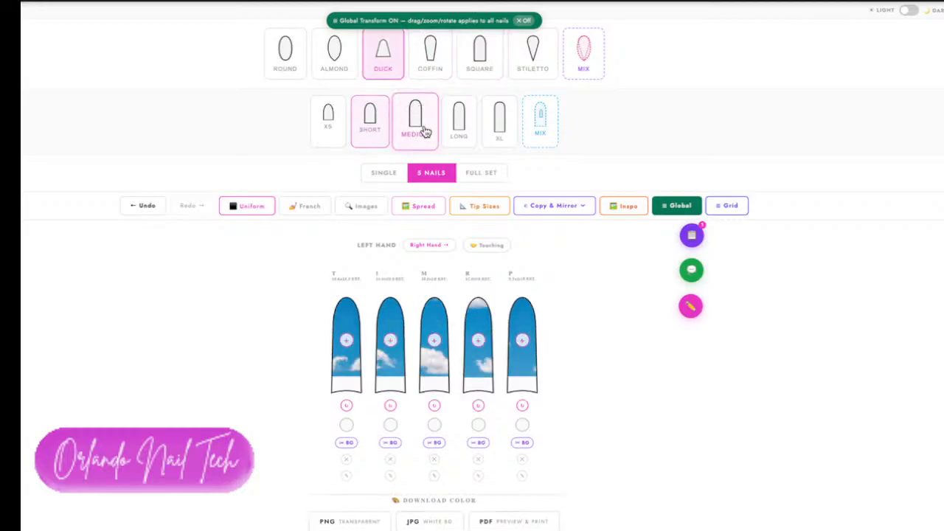
scroll(344, 336, up, 4)
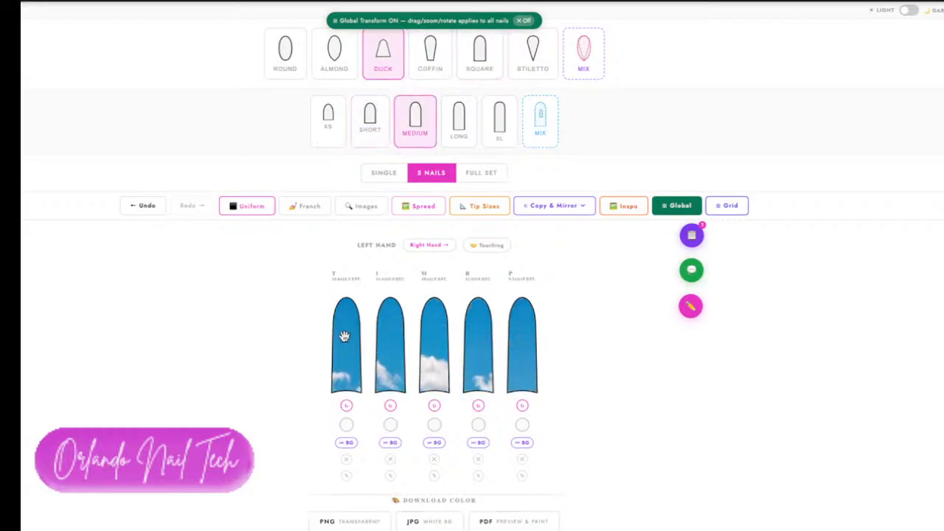
drag(344, 336, 335, 314)
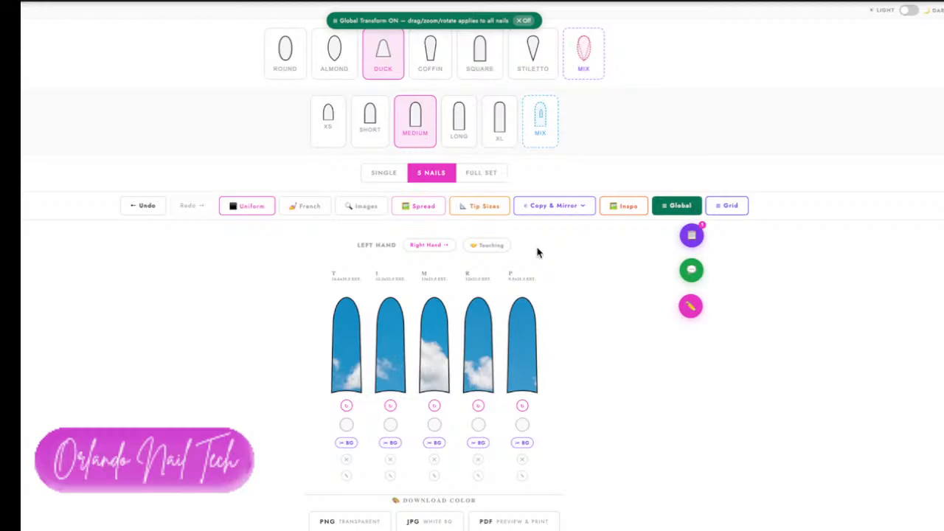
Toggle the Duck nails repeatedly between the touching and spread-apart layouts, ending with them apart.
click(487, 247)
click(492, 248)
click(493, 249)
click(494, 247)
click(494, 248)
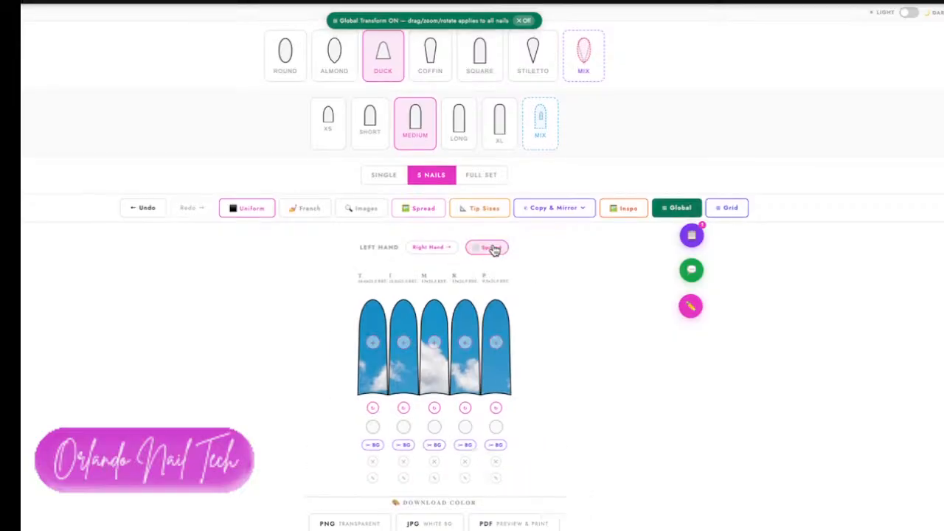
click(494, 251)
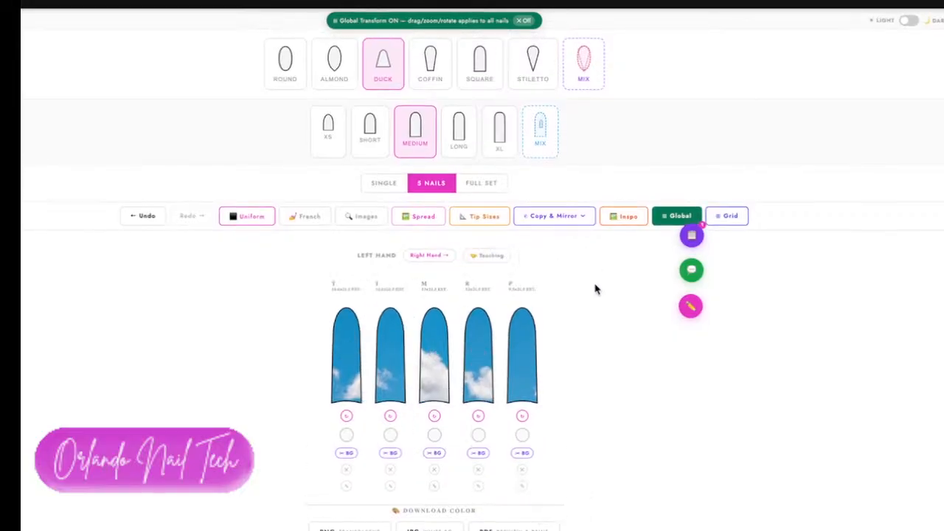
Clear the sky image from all five Duck nails, from thumb to pinky.
scroll(589, 300, down, 1)
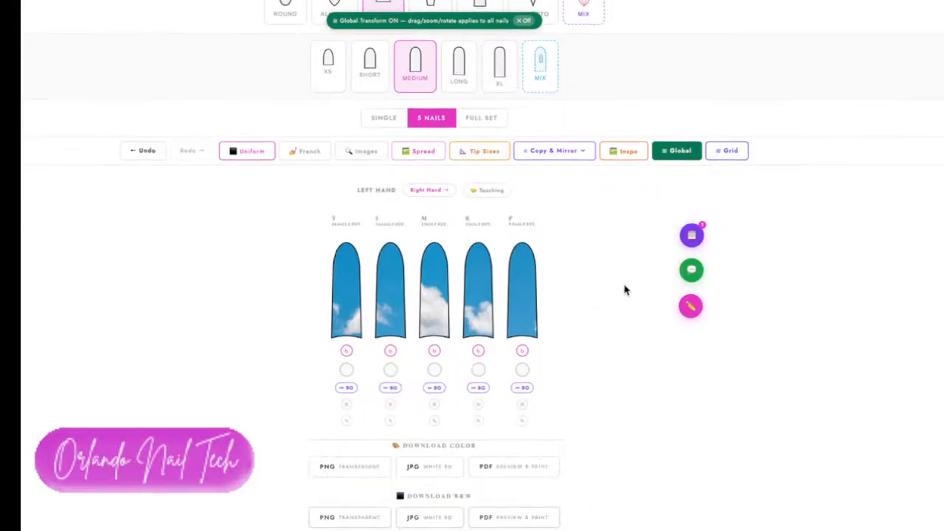
click(347, 404)
click(390, 405)
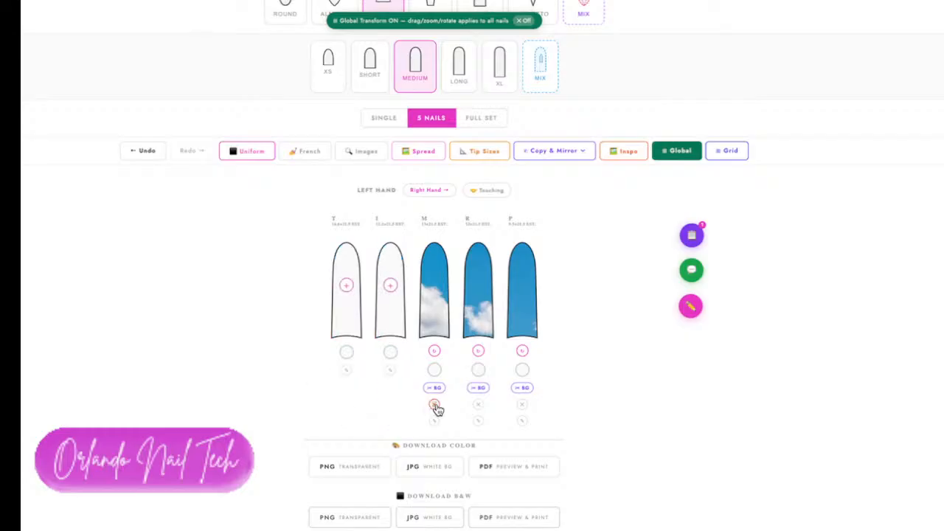
click(434, 405)
click(478, 405)
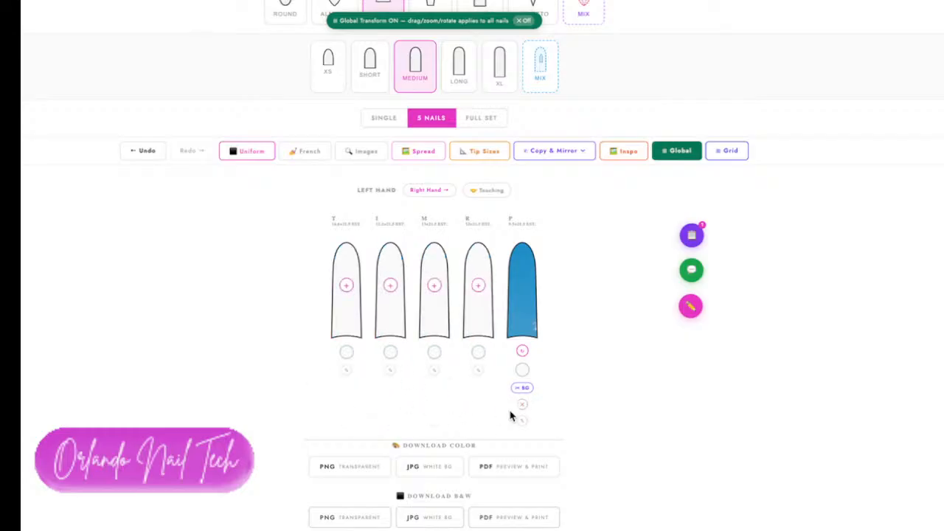
click(522, 405)
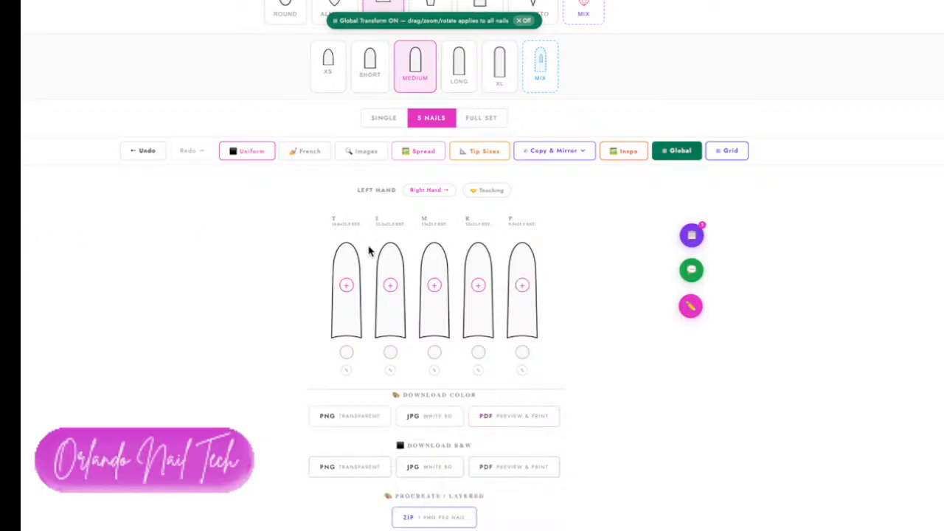
Change the blank nails to the Square shape and try to undo the last change.
scroll(348, 236, up, 1)
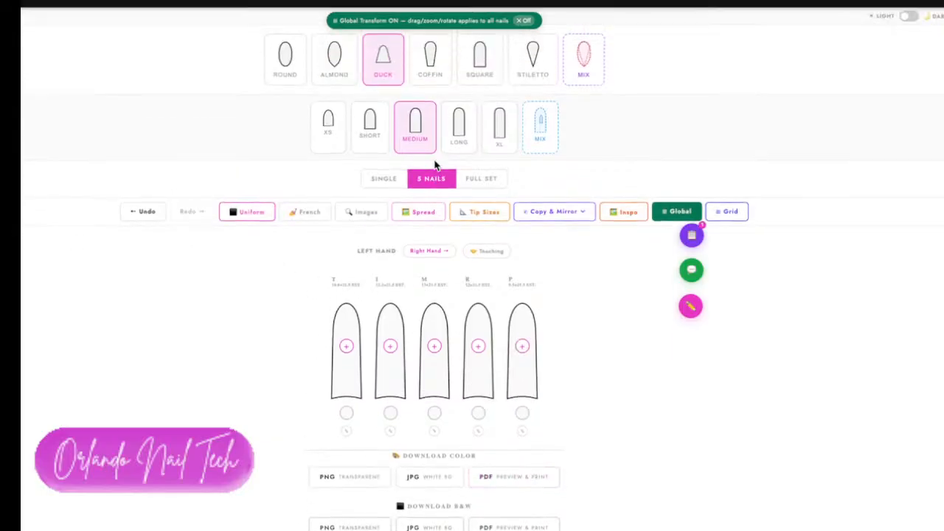
click(480, 59)
click(135, 213)
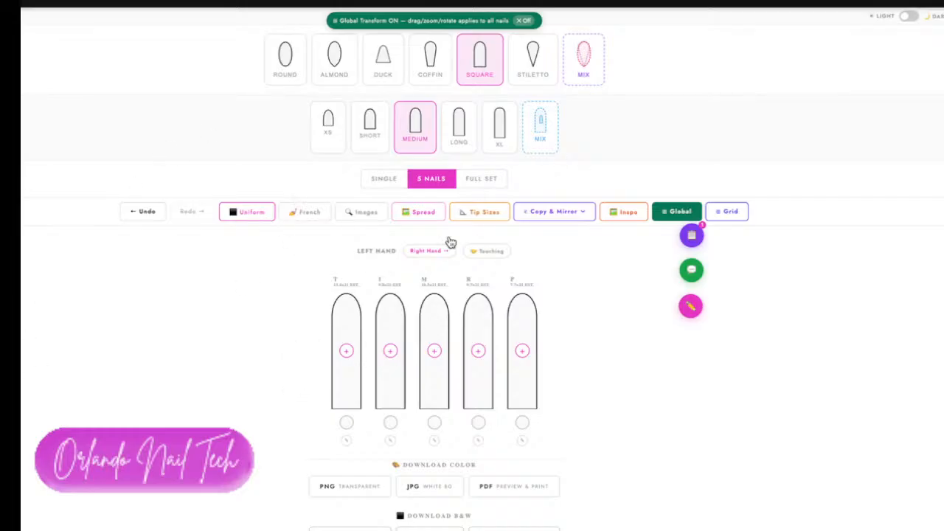
Search the royalty-free images with the Marble suggestion and apply the blue-and-pink swirled marble image to the left thumb nail.
click(367, 212)
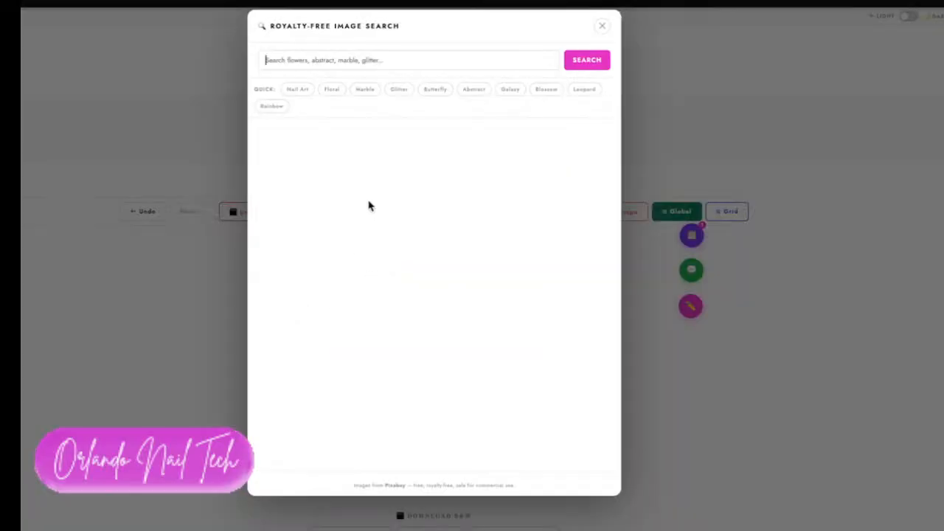
click(363, 89)
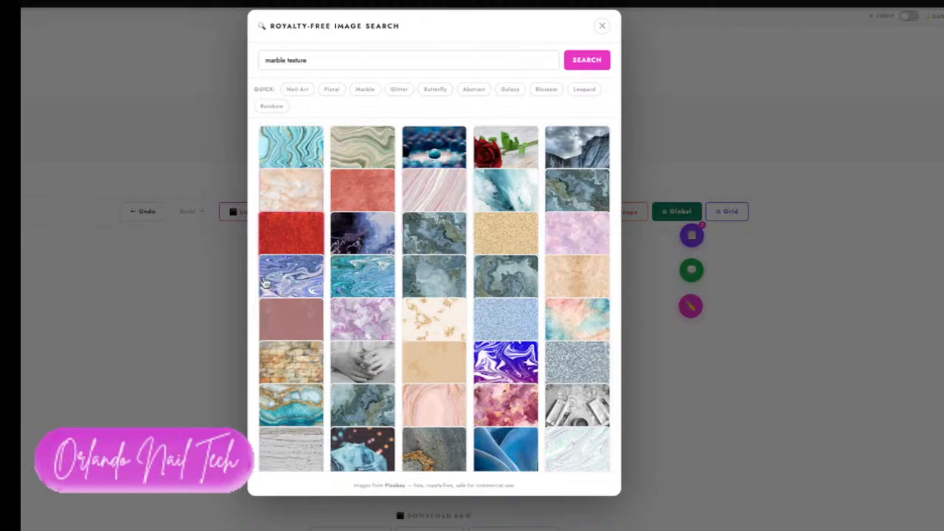
click(505, 361)
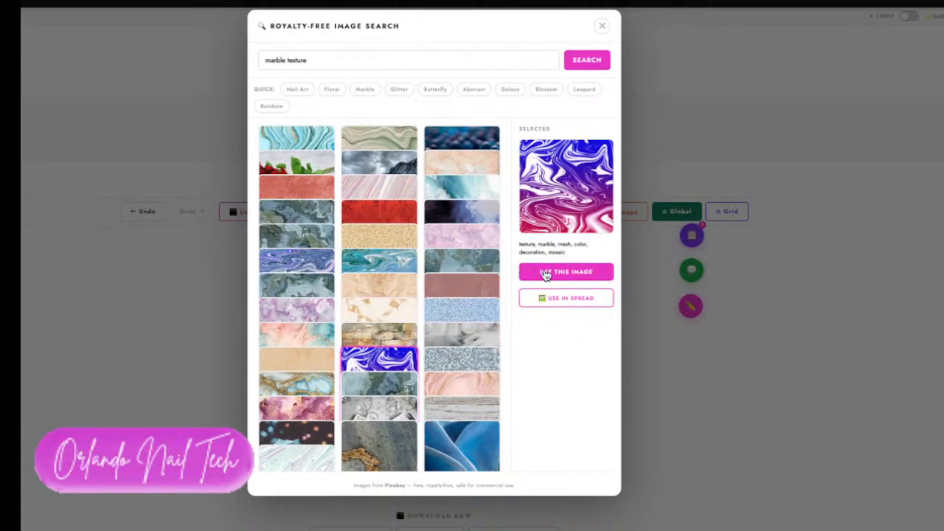
click(552, 272)
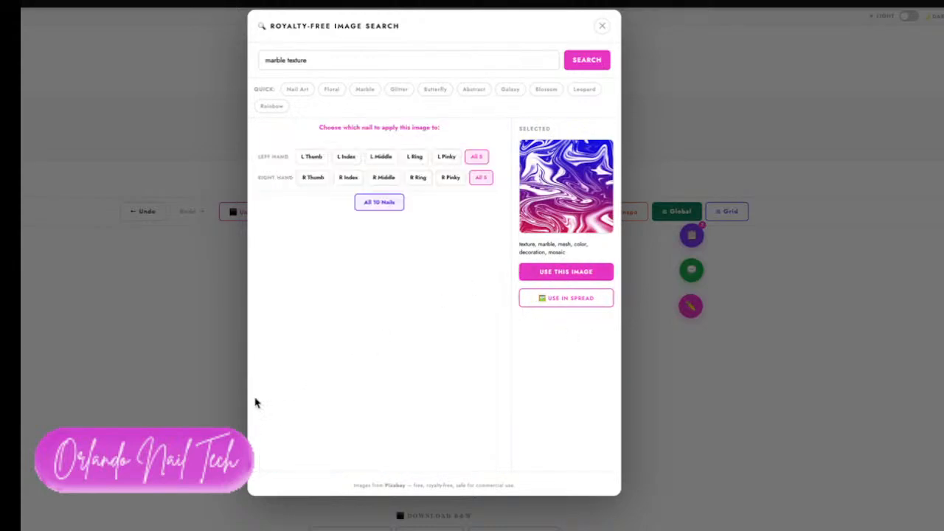
click(313, 155)
Search the royalty-free images with the Galaxy suggestion and apply the purple nebula image to the left index nail.
click(355, 213)
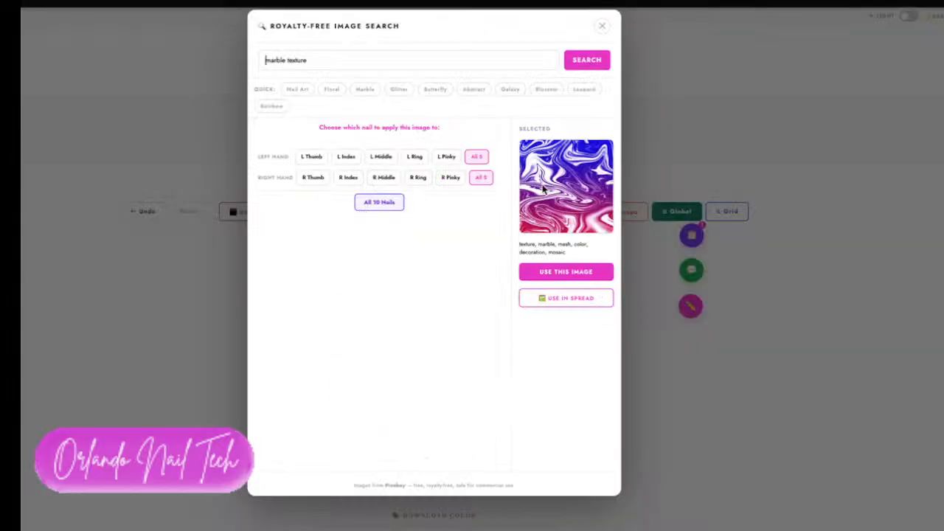
click(510, 90)
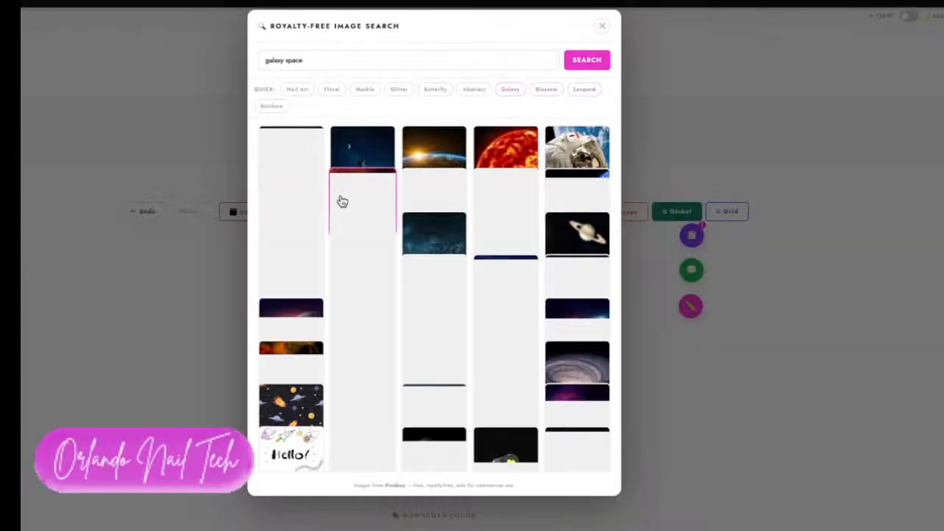
click(337, 211)
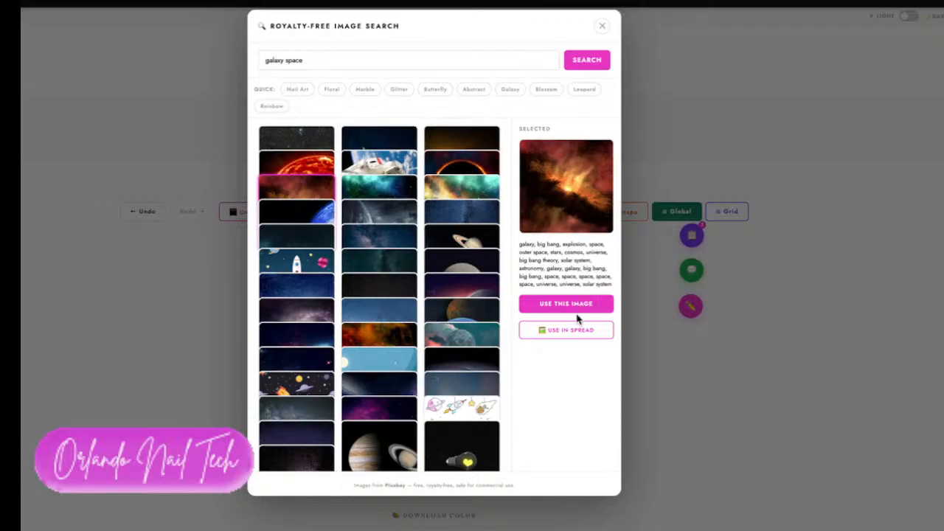
click(379, 409)
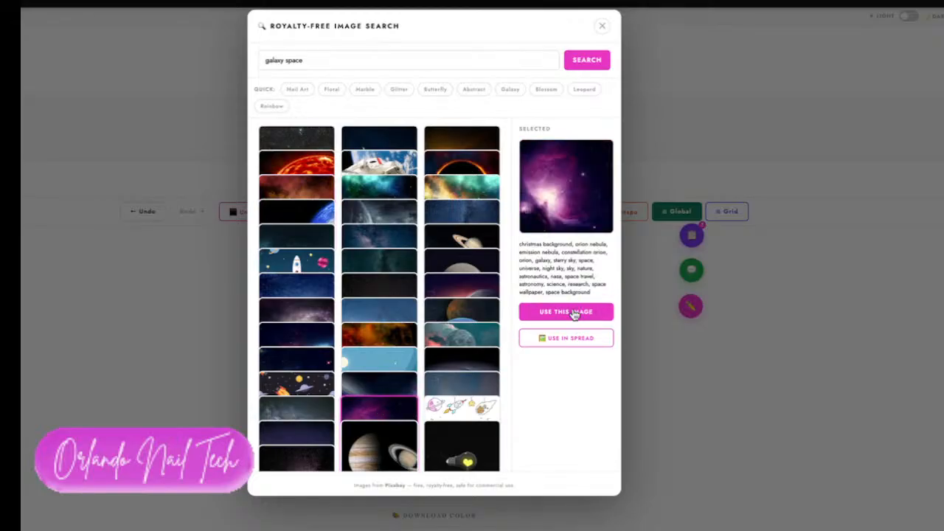
click(572, 312)
click(348, 155)
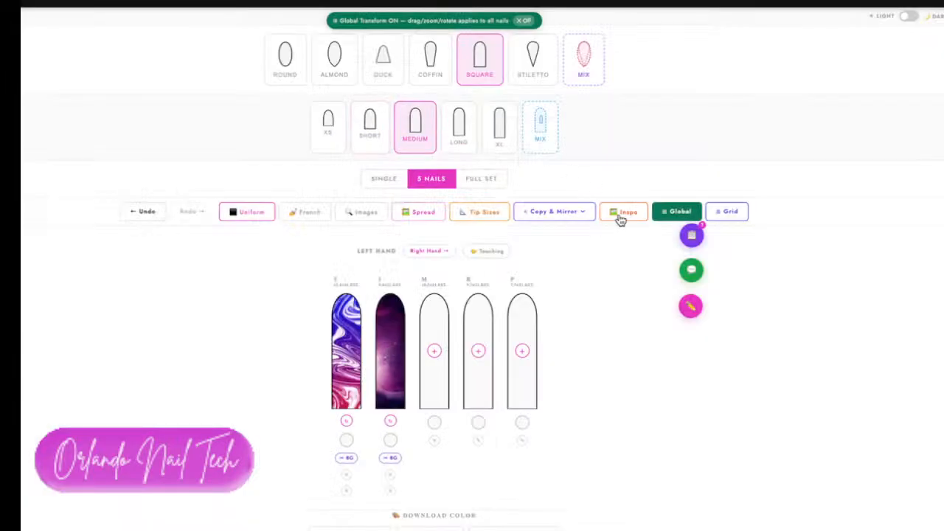
Add a lavender French tip to the left middle nail with a tip height of about 72% and a smile curve of about 50%.
click(317, 216)
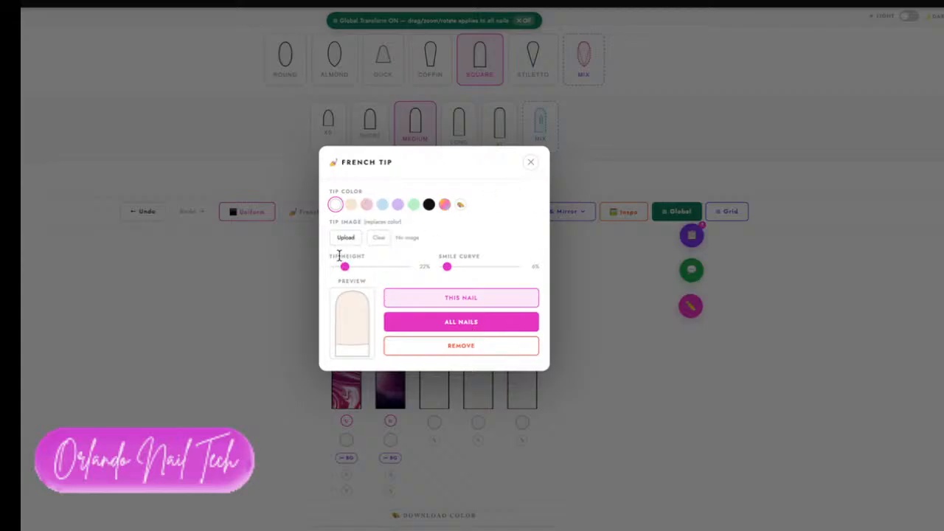
drag(345, 267, 384, 266)
drag(450, 269, 496, 267)
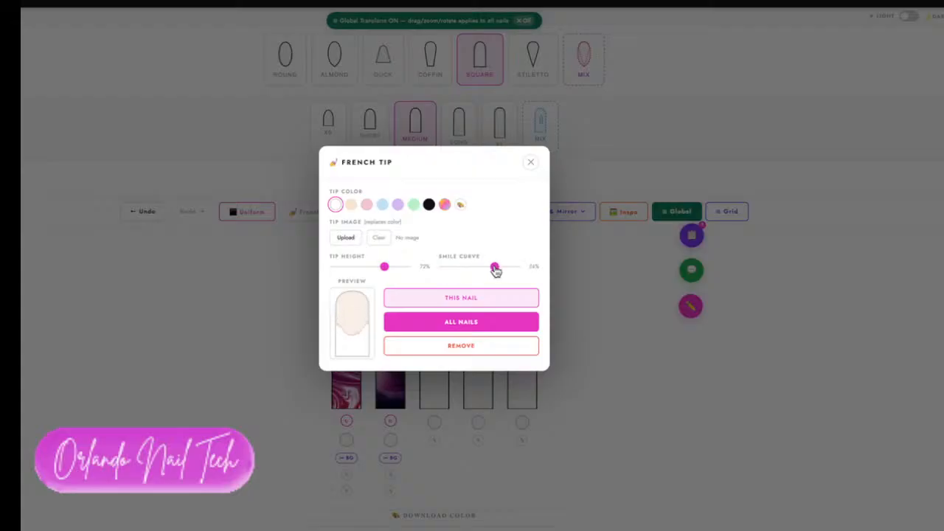
click(398, 206)
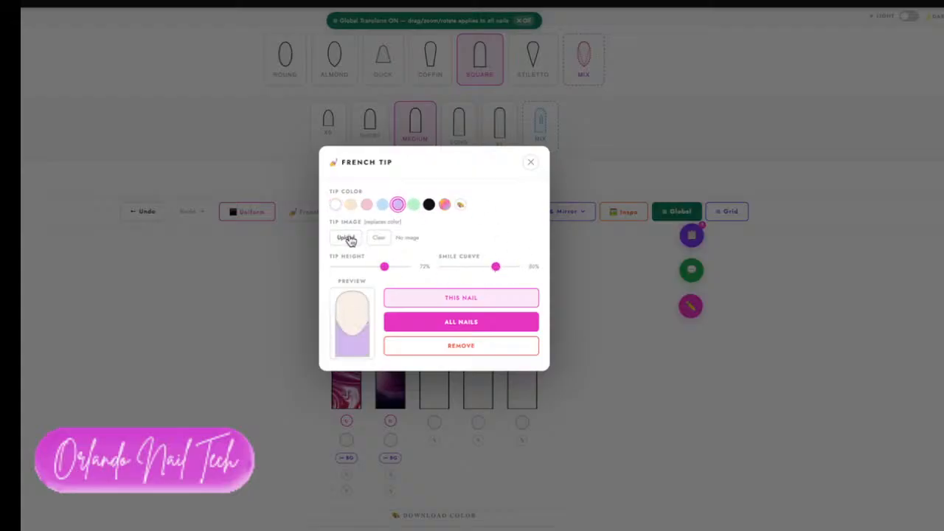
click(432, 298)
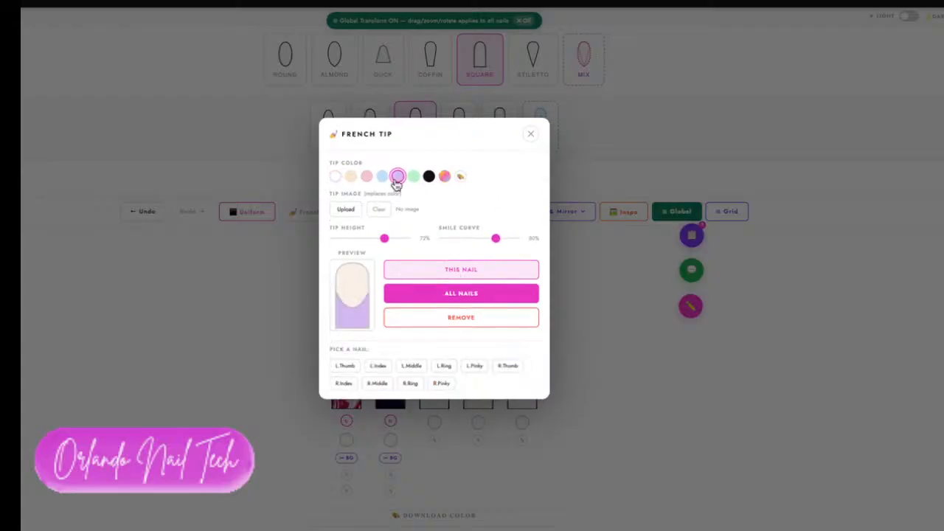
click(412, 366)
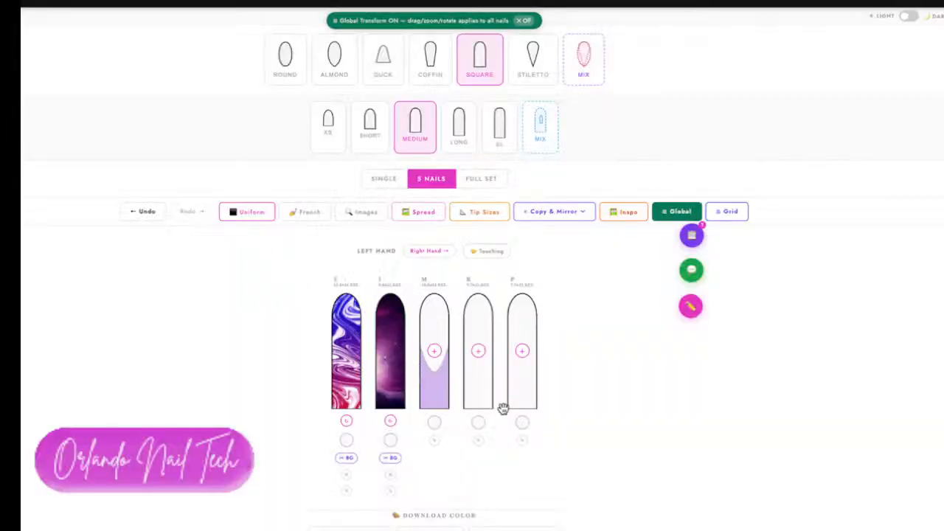
Set the left middle nail's base color to the salmon-pink preset swatch.
click(434, 422)
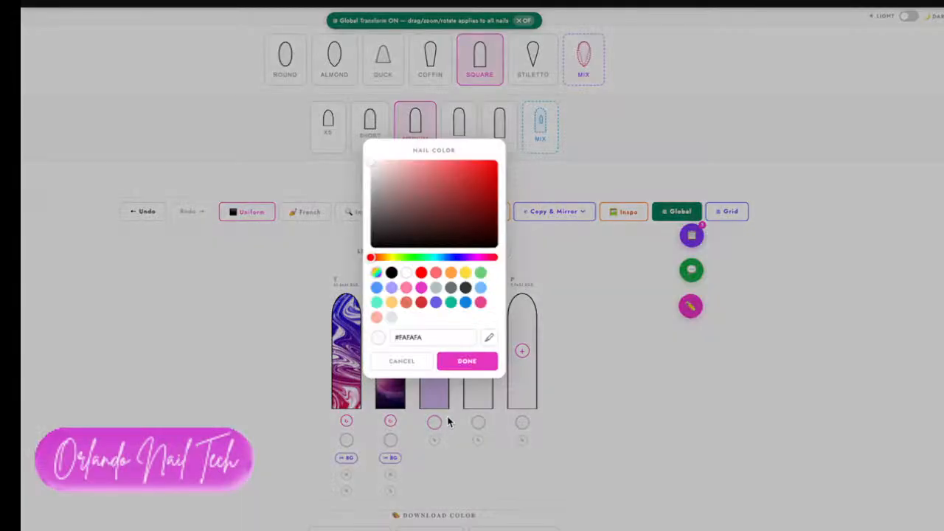
click(376, 315)
click(476, 361)
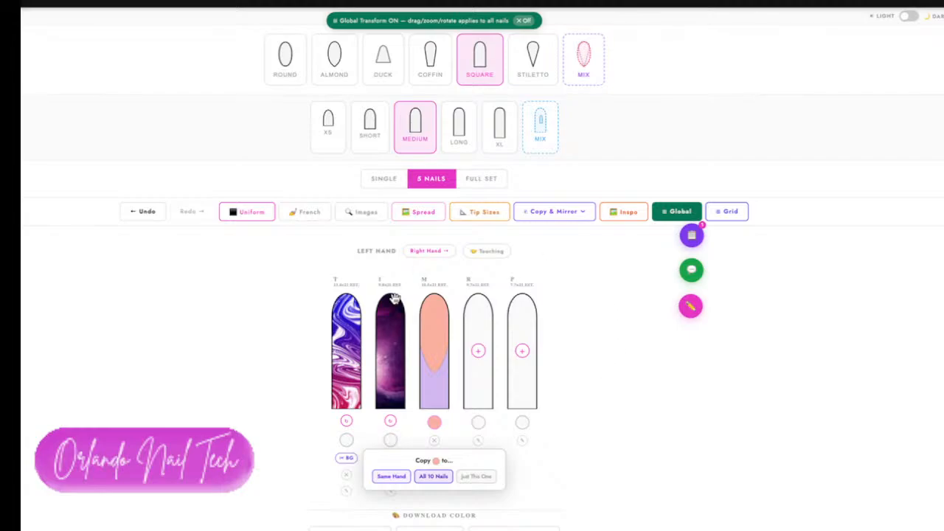
Copy the marble image from the left thumb nail to the left ring nail.
click(579, 212)
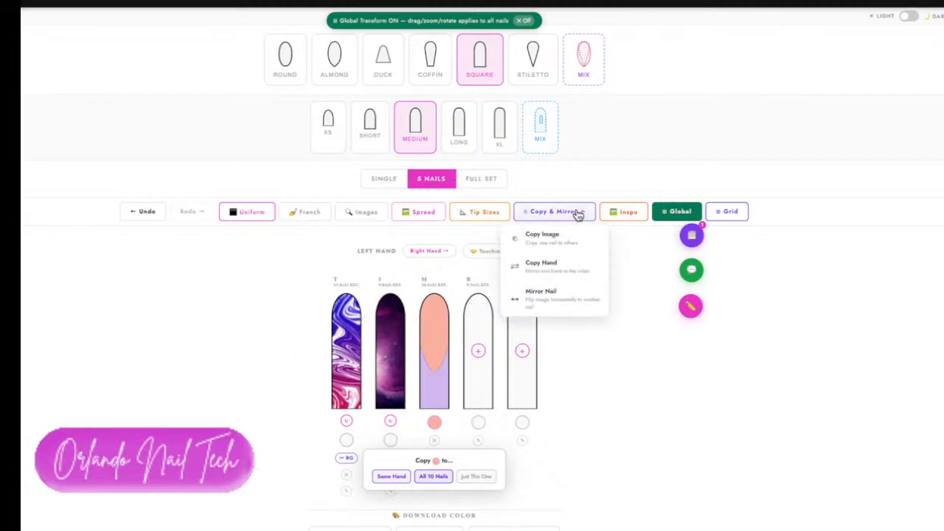
click(545, 243)
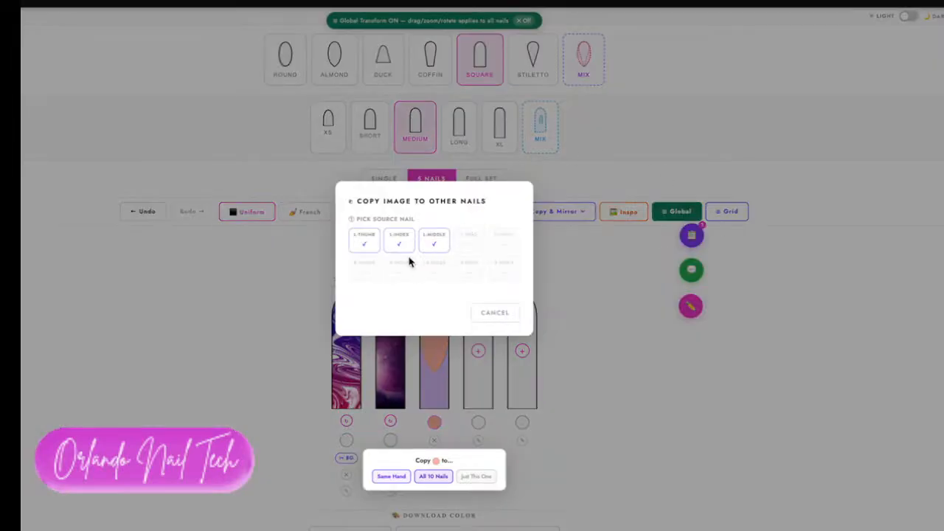
click(364, 242)
click(470, 236)
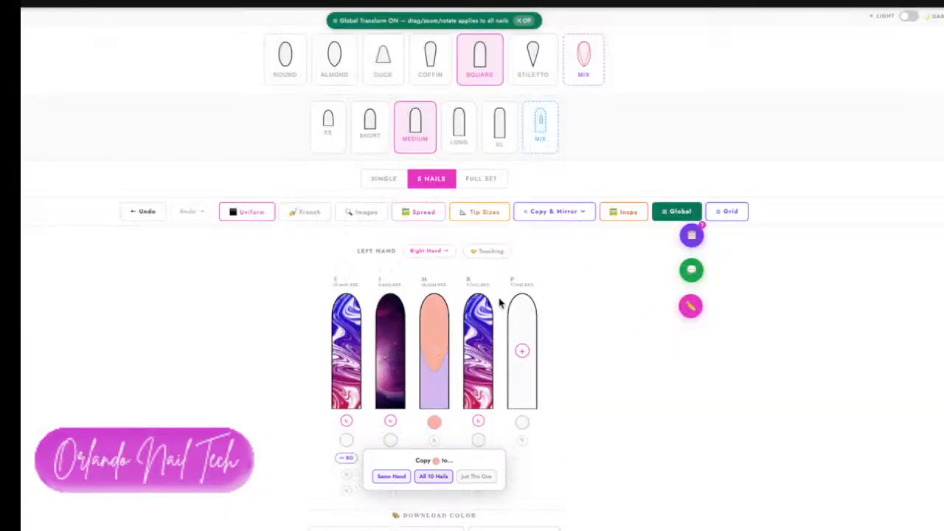
Copy the galaxy image from the left index nail to the left pinky nail.
click(574, 216)
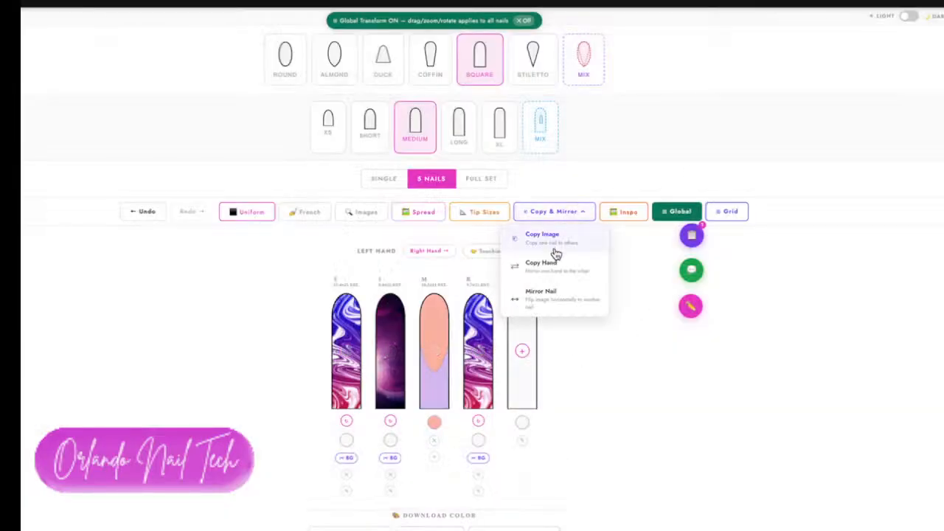
click(550, 245)
click(402, 248)
click(509, 235)
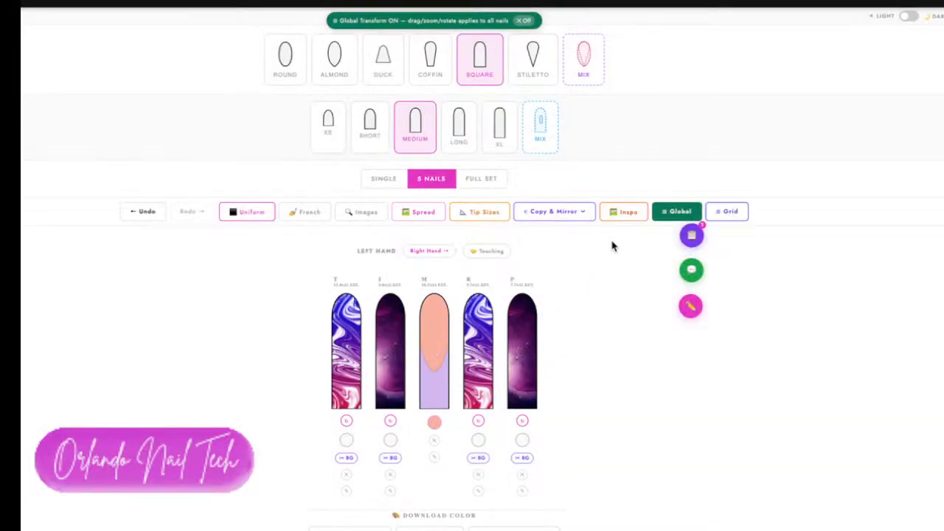
Toggle the five designed nails between the spread-apart and touching layouts, ending with them touching.
click(487, 251)
click(495, 251)
click(500, 252)
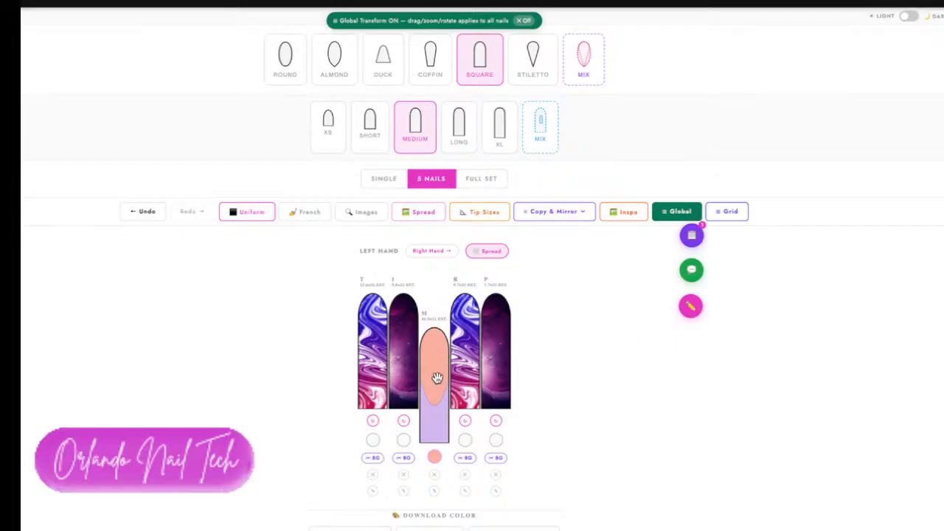
Replace the left middle nail's design with a copy of the ring nail's marble image and return the nails to the spread-apart layout.
click(435, 475)
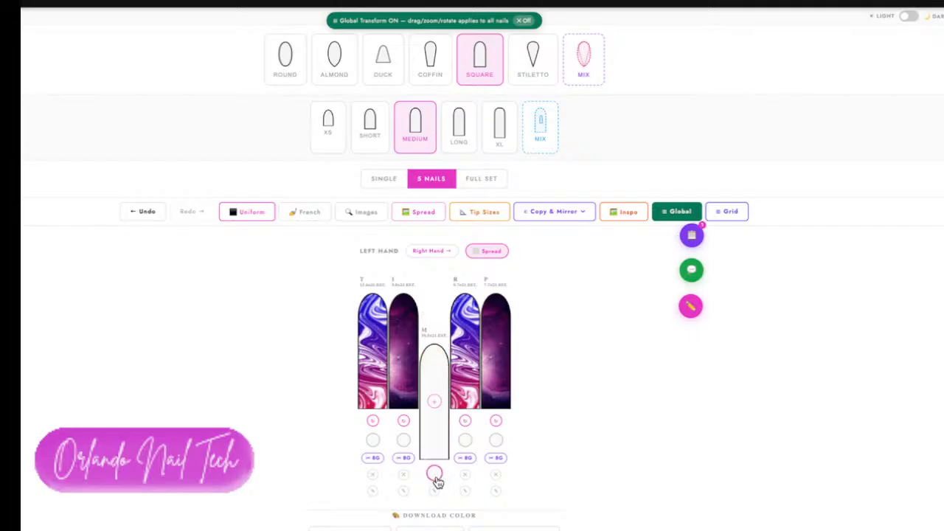
click(570, 212)
click(554, 235)
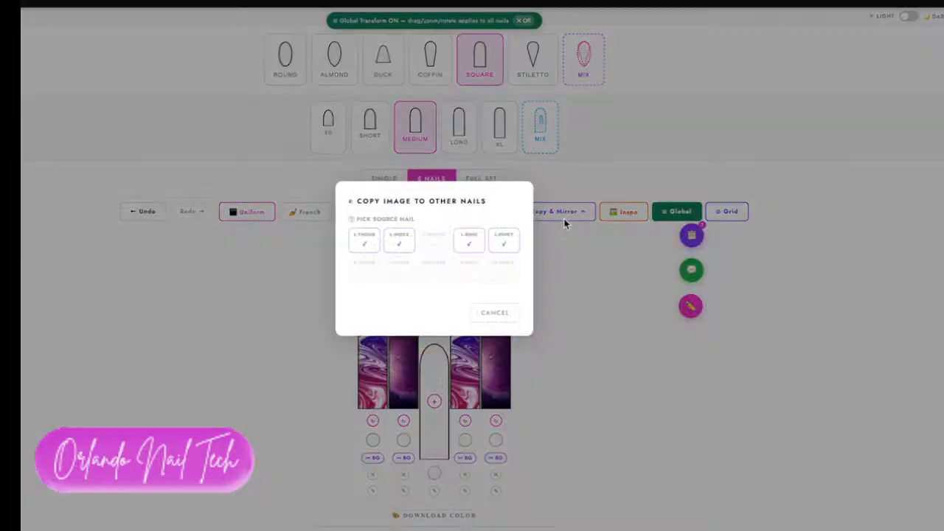
click(472, 242)
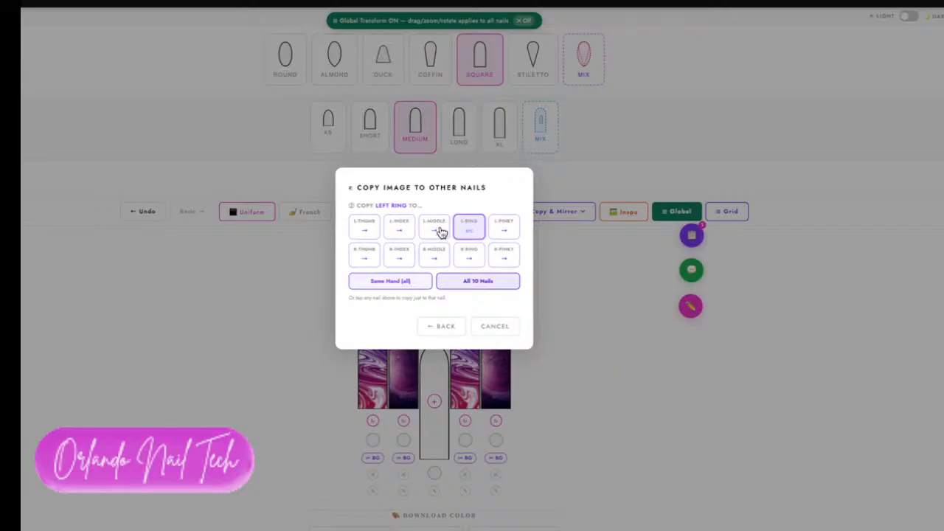
click(442, 235)
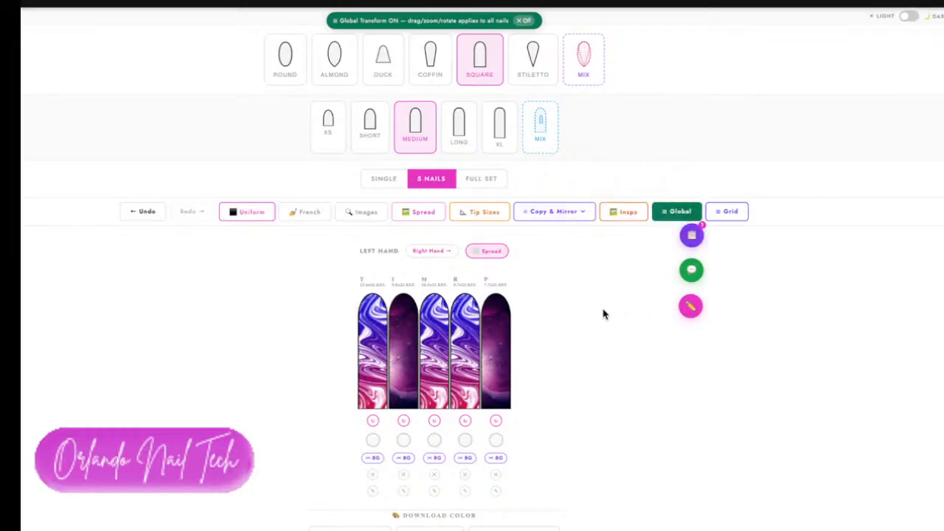
click(486, 250)
Open the Feature Suggestions & Updates form and look through its email and feature request fields.
scroll(574, 303, down, 1)
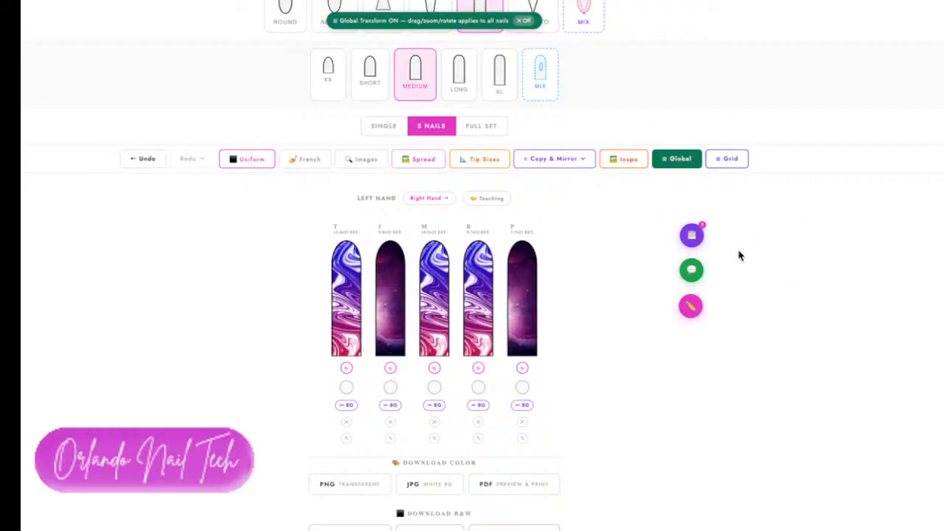
click(691, 272)
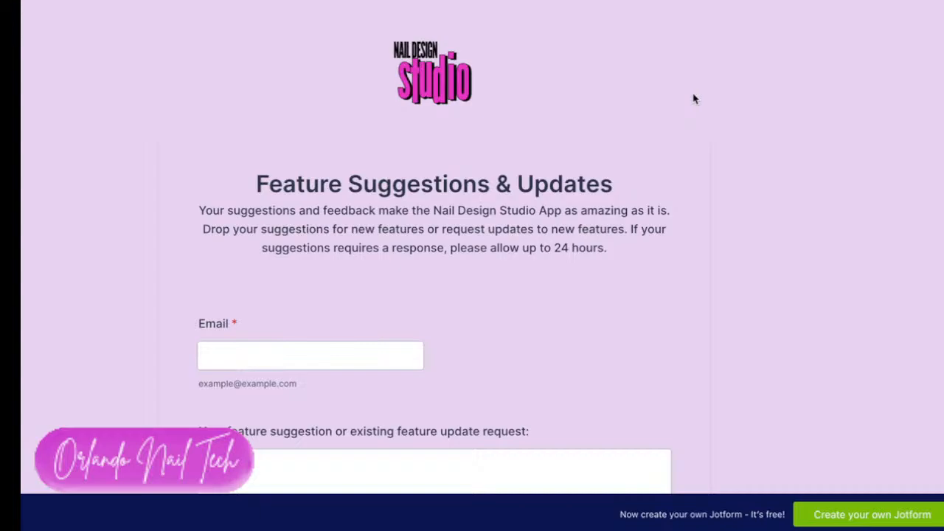
scroll(583, 177, down, 4)
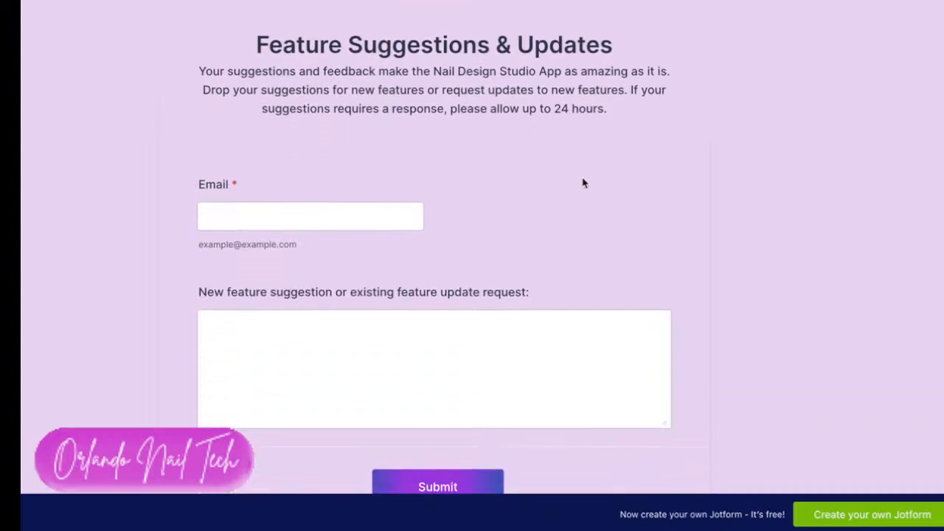
scroll(583, 183, up, 3)
scroll(583, 182, down, 2)
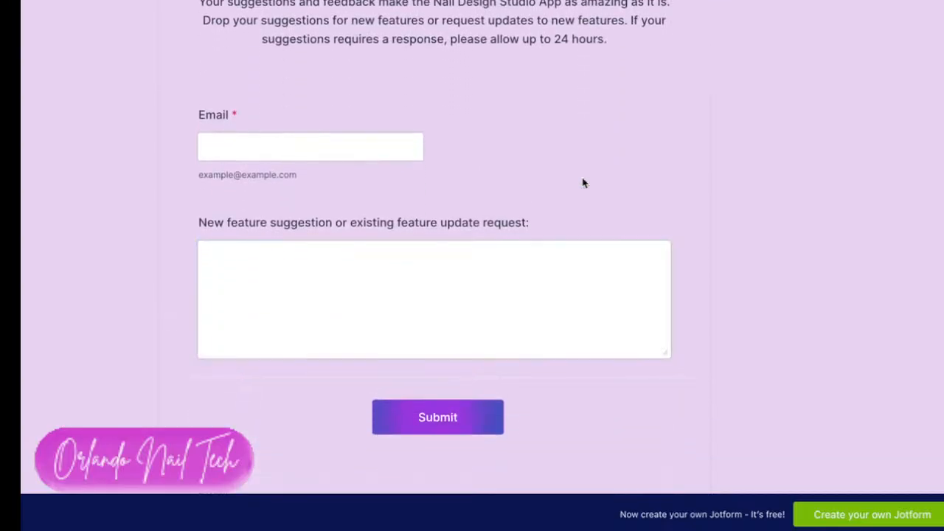
scroll(582, 183, down, 5)
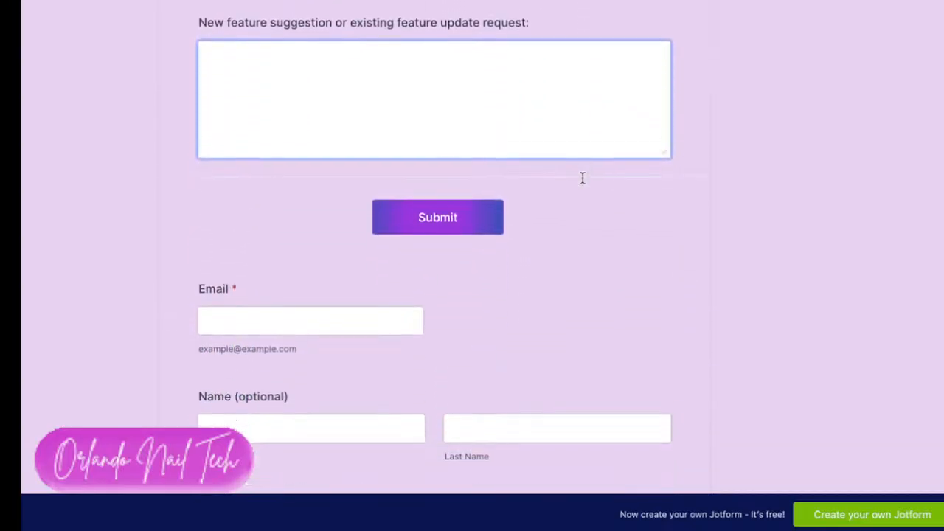
scroll(582, 183, up, 6)
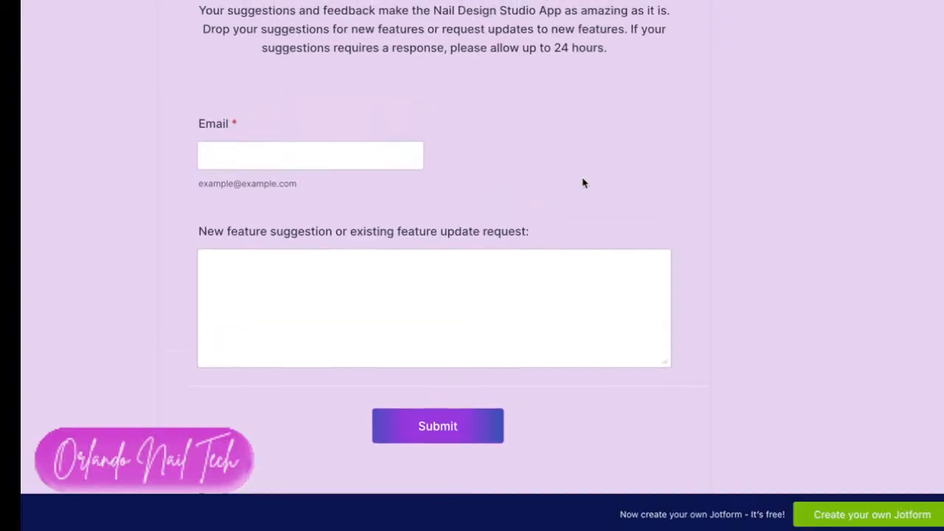
scroll(583, 183, down, 1)
scroll(582, 183, up, 1)
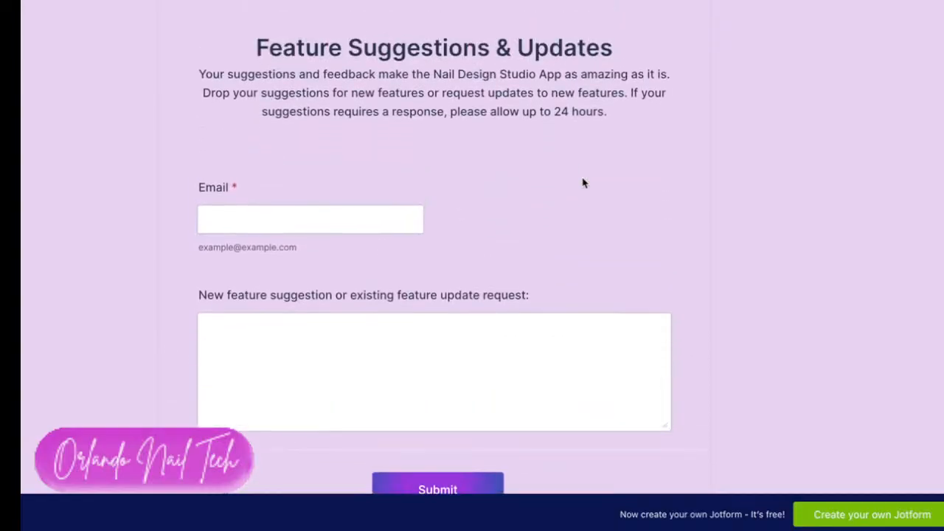
scroll(583, 182, down, 1)
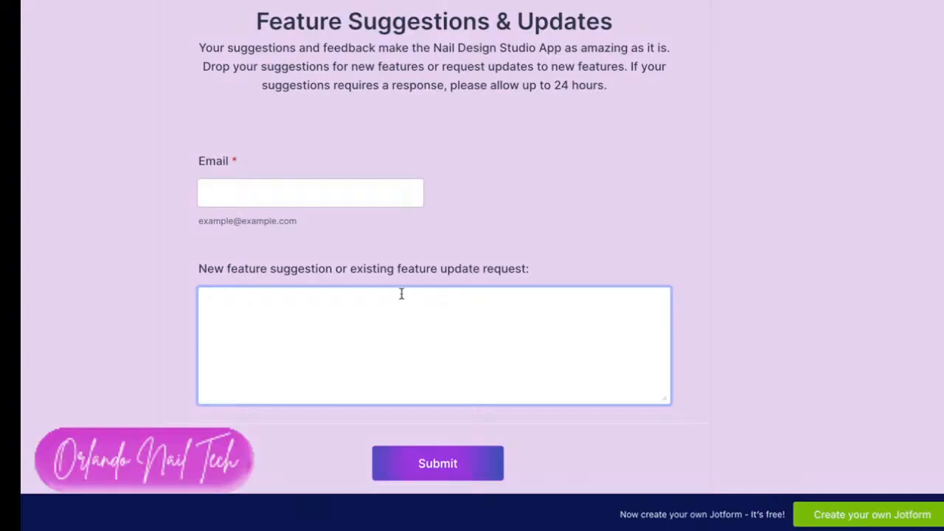
scroll(401, 294, up, 1)
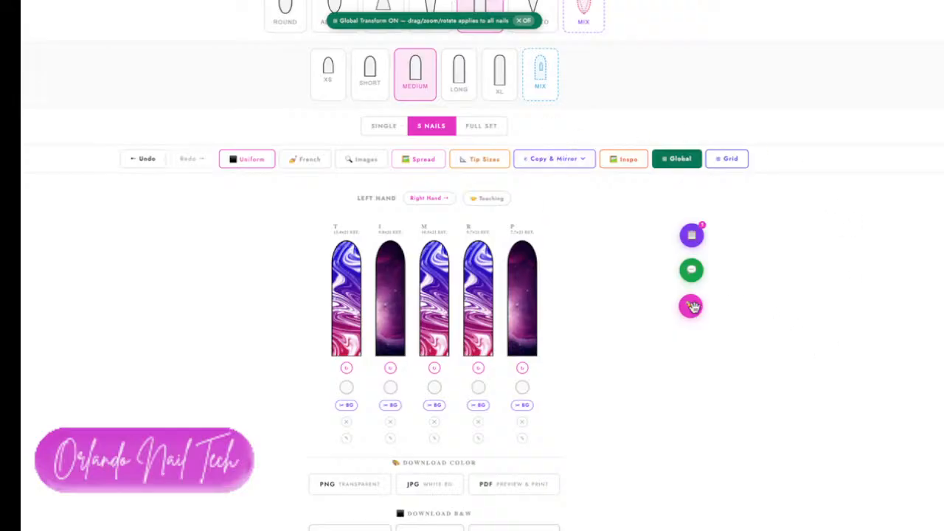
Move the floating drawing button closer to the nails, open the drawing tools and choose the Text tool.
mouse_move(693, 308)
mouse_down()
mouse_move(571, 252)
mouse_move(645, 241)
mouse_up()
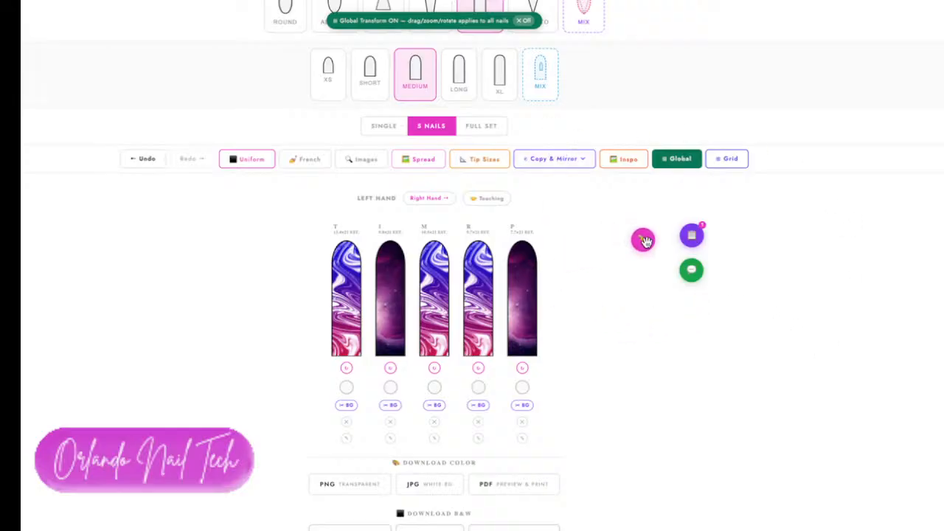
click(643, 240)
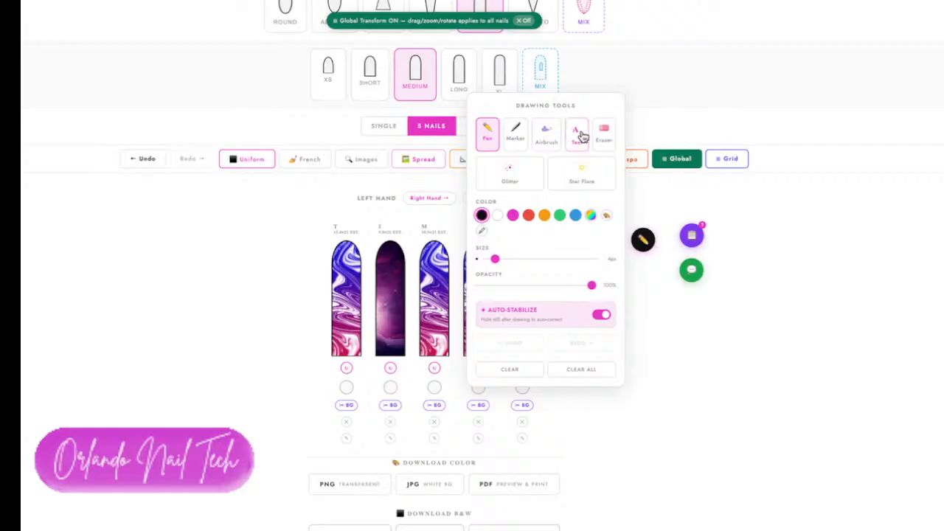
click(582, 138)
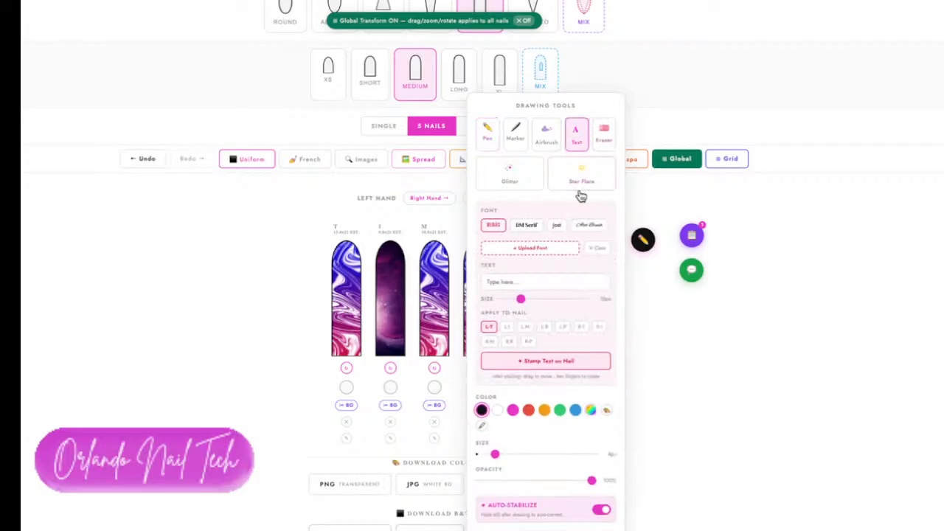
scroll(547, 206, down, 1)
scroll(546, 209, up, 1)
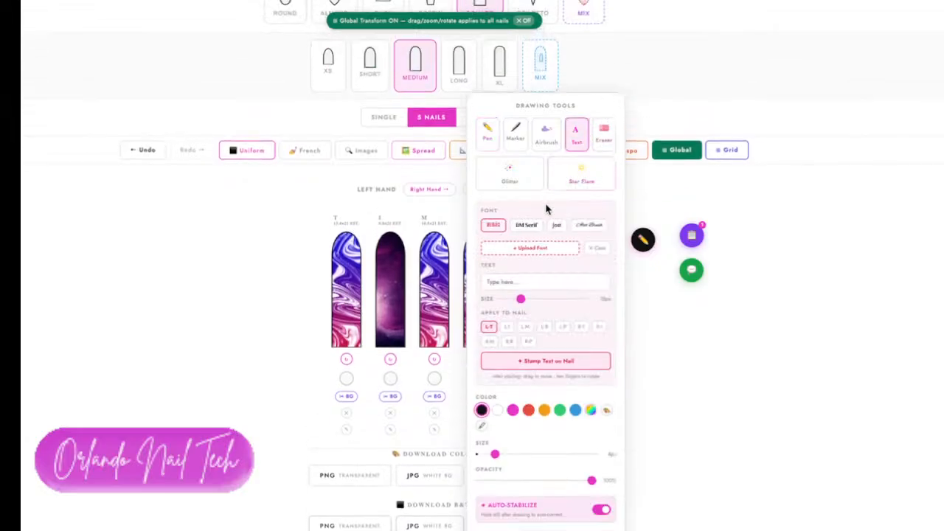
scroll(546, 209, up, 1)
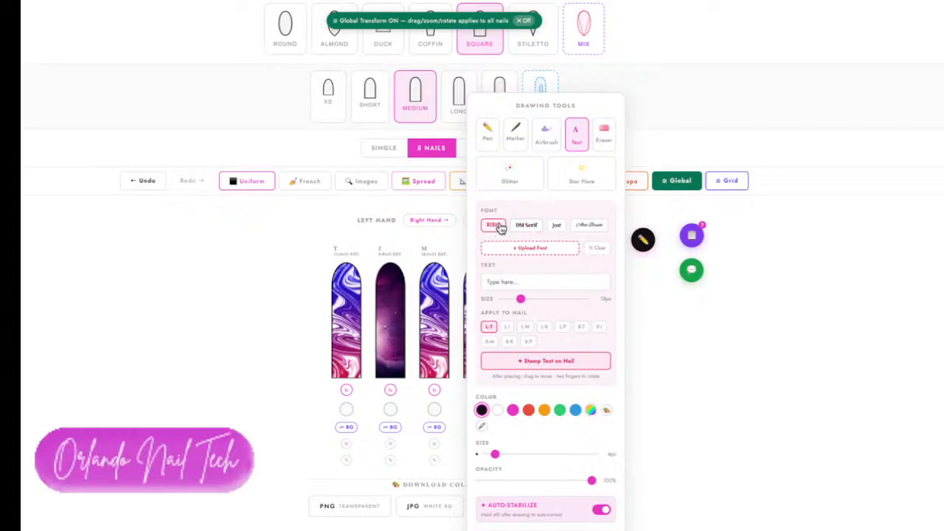
Stamp the text "orlando nail tech" in white on the left index nail and close the drawing tools.
click(536, 278)
click(585, 311)
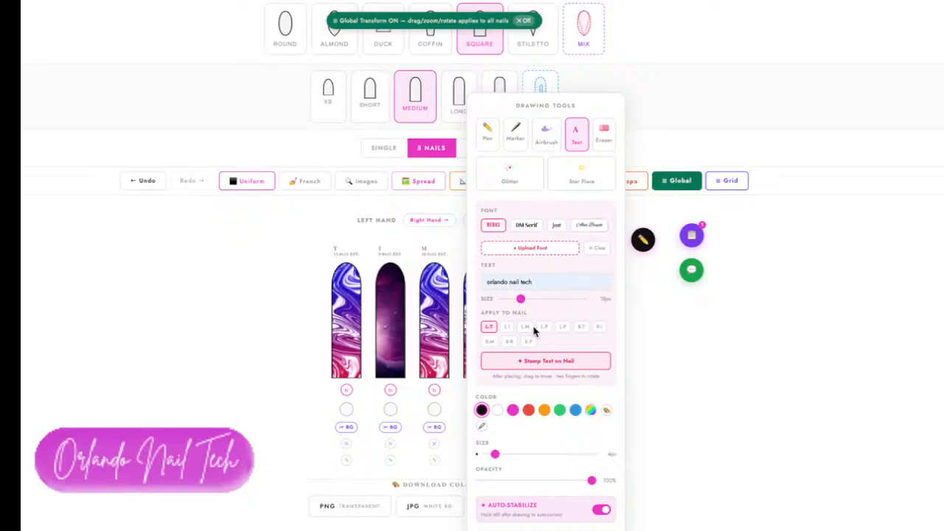
click(507, 328)
click(498, 411)
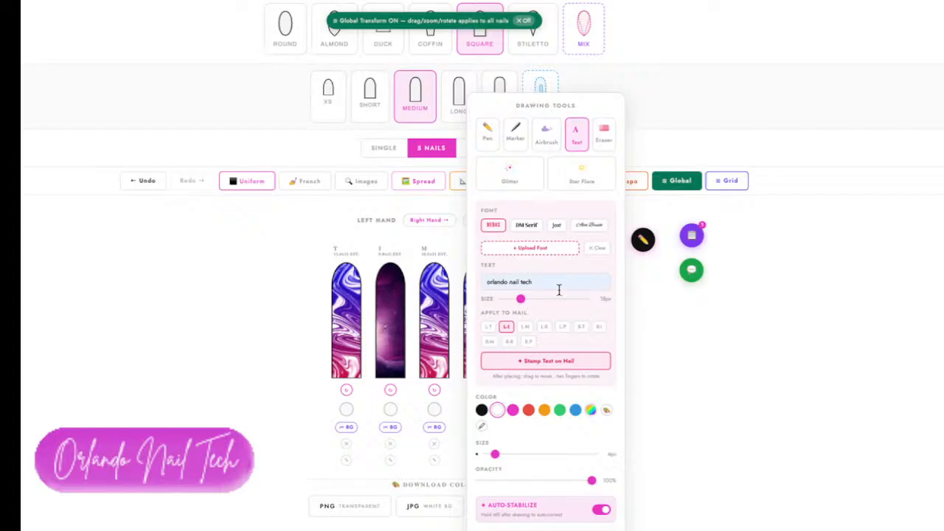
click(567, 362)
click(643, 239)
Enlarge the stamped text on the left index nail to 60 px, rotate it 90° and reposition it along the nail.
click(398, 318)
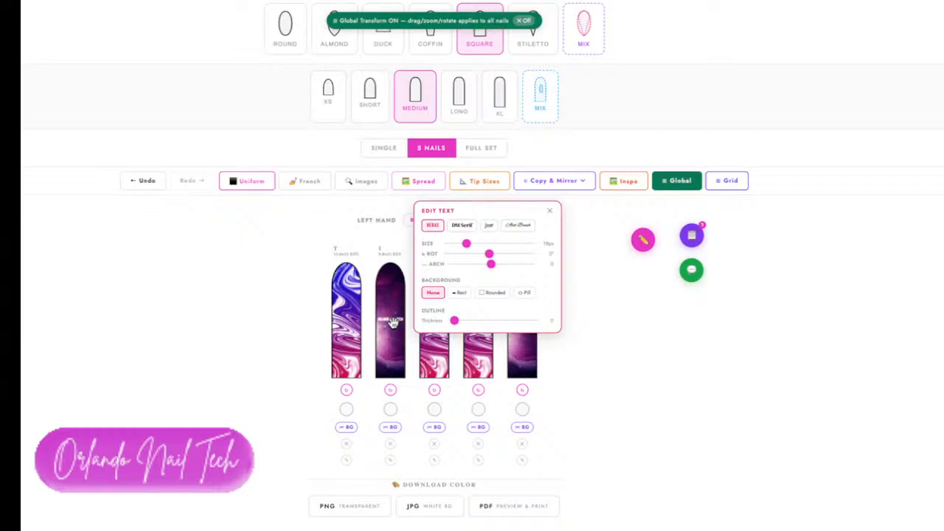
drag(393, 322, 393, 315)
drag(465, 244, 491, 270)
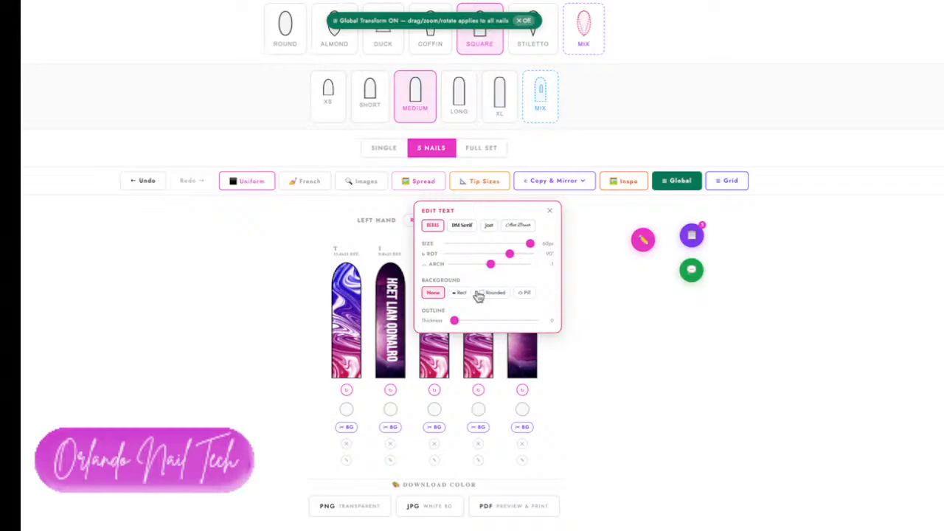
mouse_move(393, 290)
mouse_down()
mouse_move(394, 301)
mouse_move(396, 283)
mouse_up()
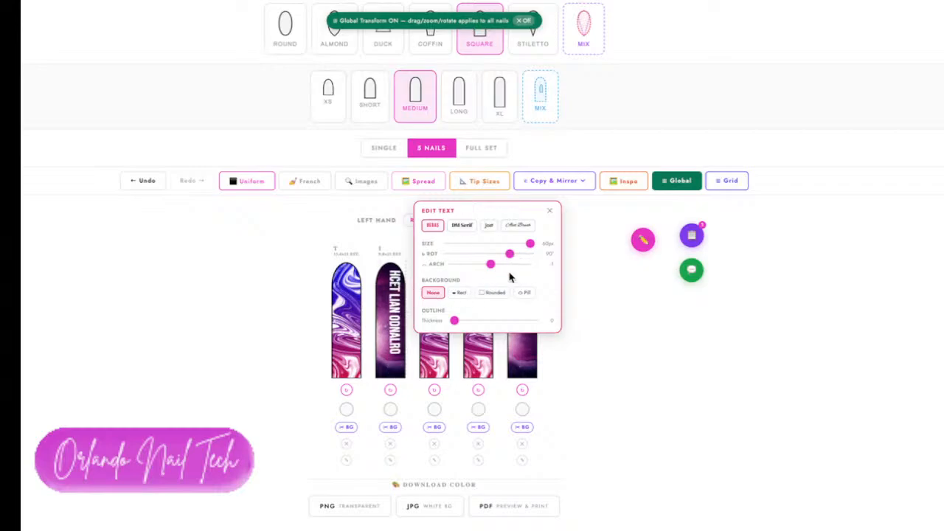
Try a strongly arched, smaller version of the text, then settle on 58 px, 91° rotation and an arch of 0.
drag(490, 264, 523, 264)
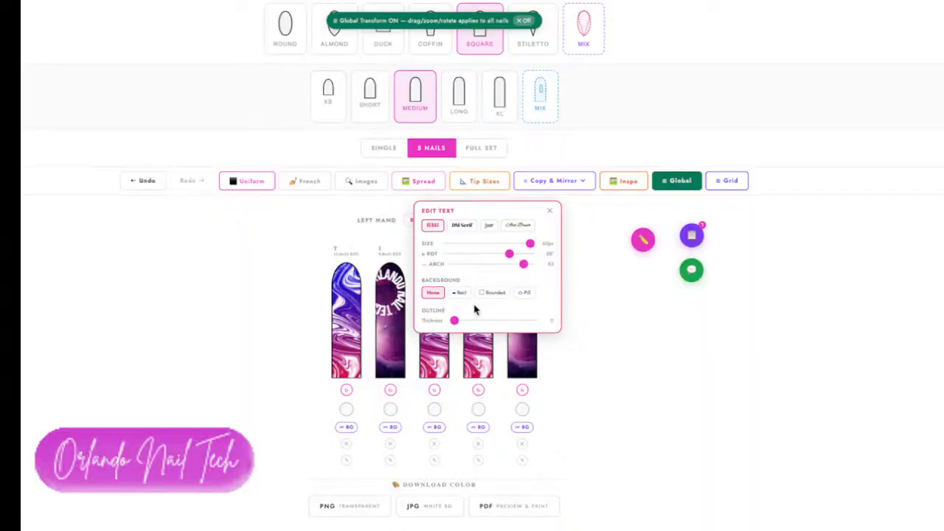
mouse_move(510, 254)
mouse_down()
mouse_move(530, 254)
mouse_move(472, 255)
mouse_move(491, 253)
mouse_up()
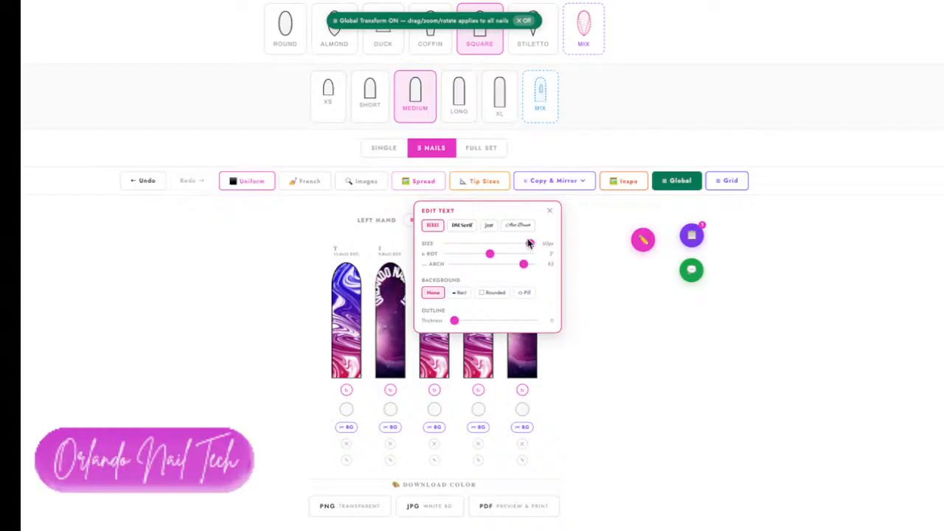
drag(530, 244, 495, 244)
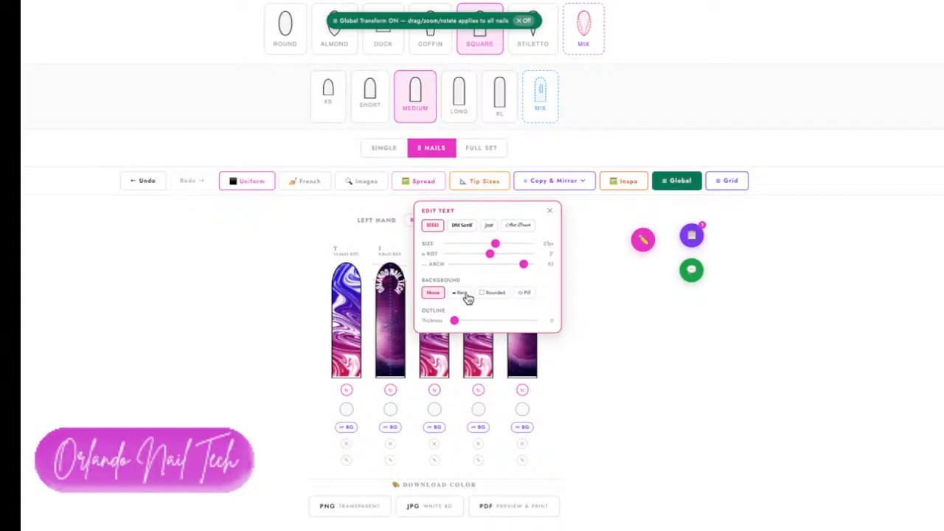
mouse_move(523, 264)
mouse_down()
mouse_move(486, 269)
mouse_move(511, 257)
mouse_move(506, 244)
mouse_move(527, 251)
mouse_up()
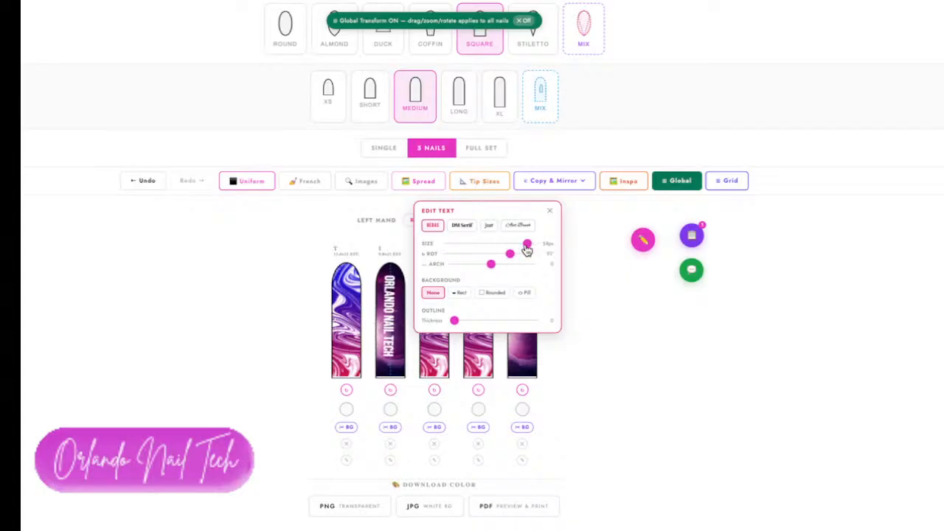
Give the text a rectangular light purple background (#A29BFE) and reduce its padding to 0.
click(461, 294)
click(456, 310)
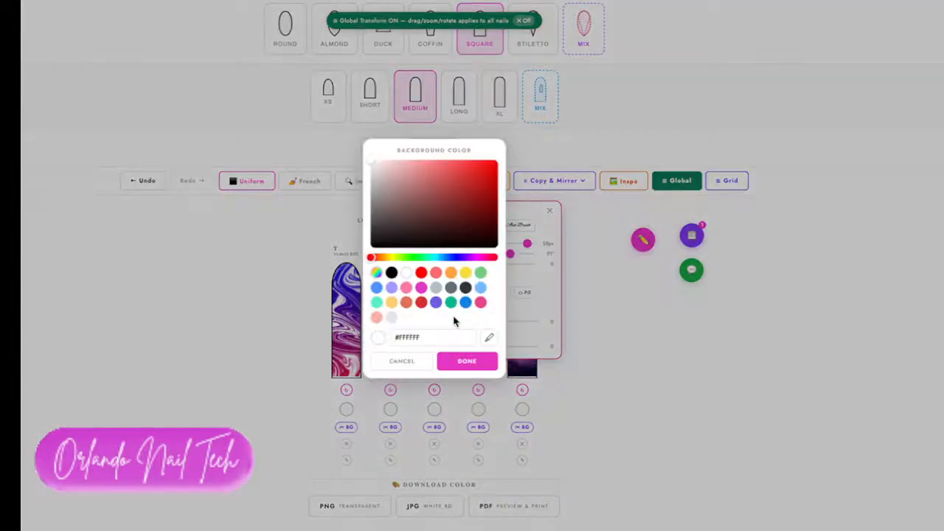
click(420, 273)
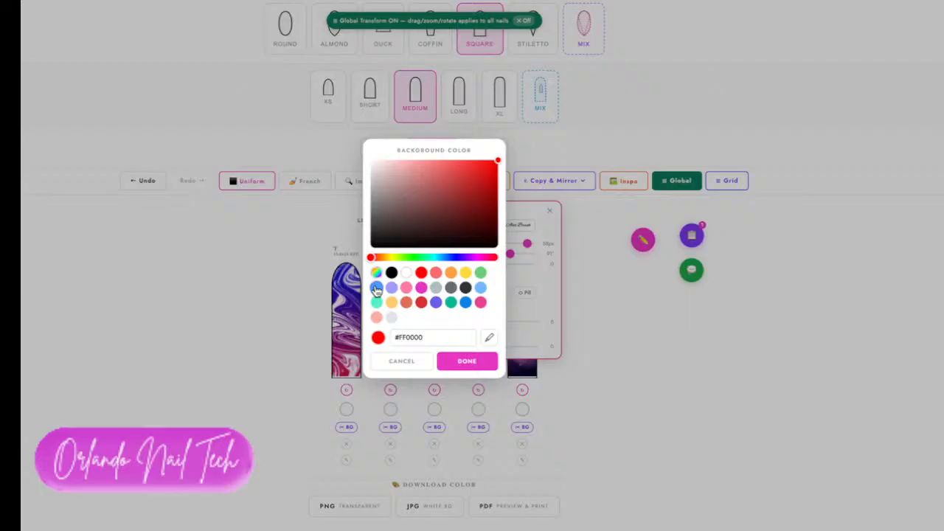
click(391, 287)
click(462, 362)
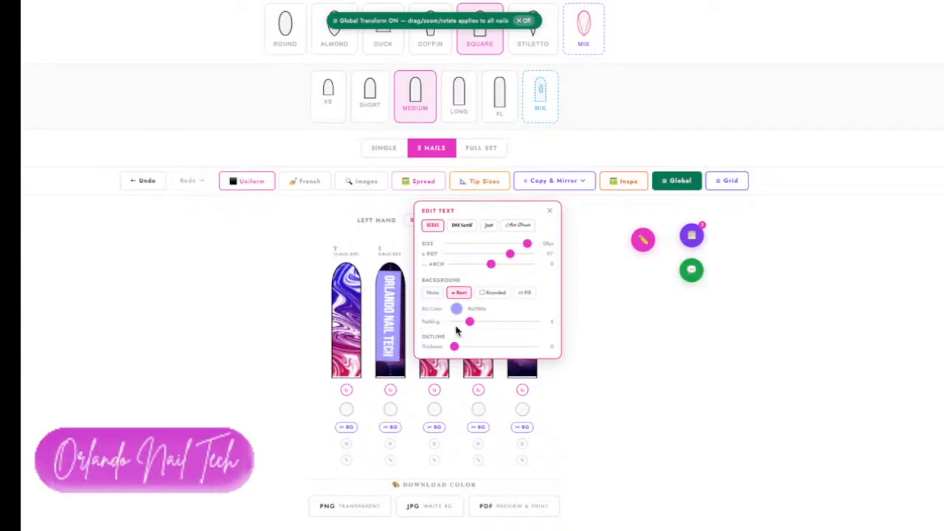
drag(470, 323, 454, 337)
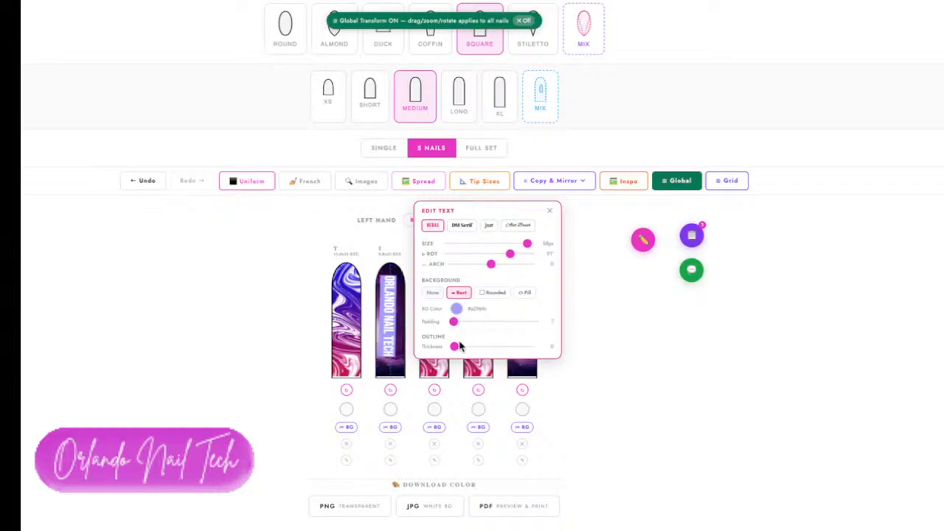
Add a pink #FD79A8 outline with thickness 2 to the text.
mouse_move(454, 346)
mouse_down()
mouse_move(494, 349)
mouse_move(461, 357)
mouse_up()
click(456, 360)
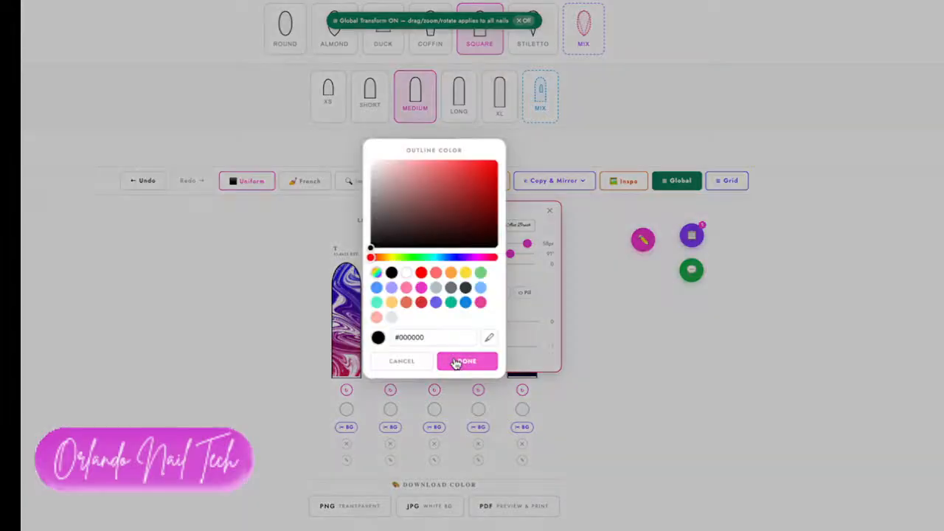
click(407, 287)
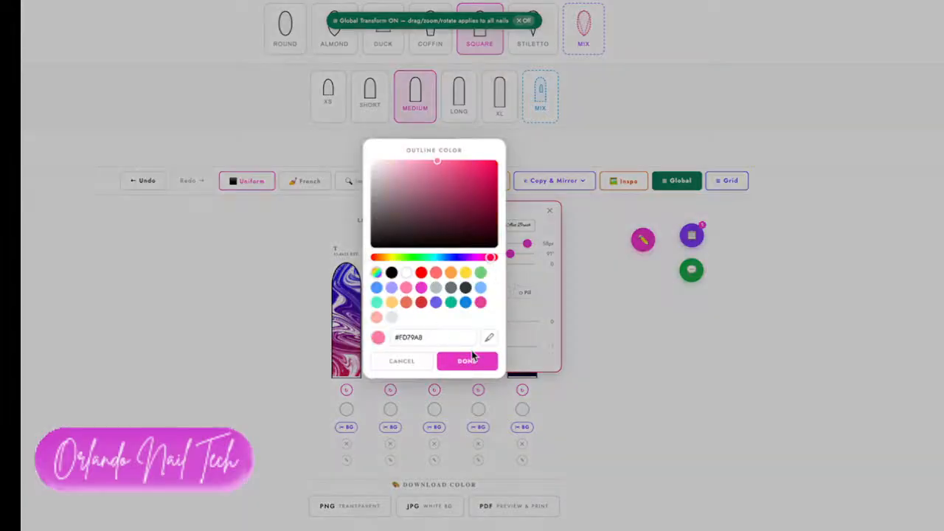
click(468, 361)
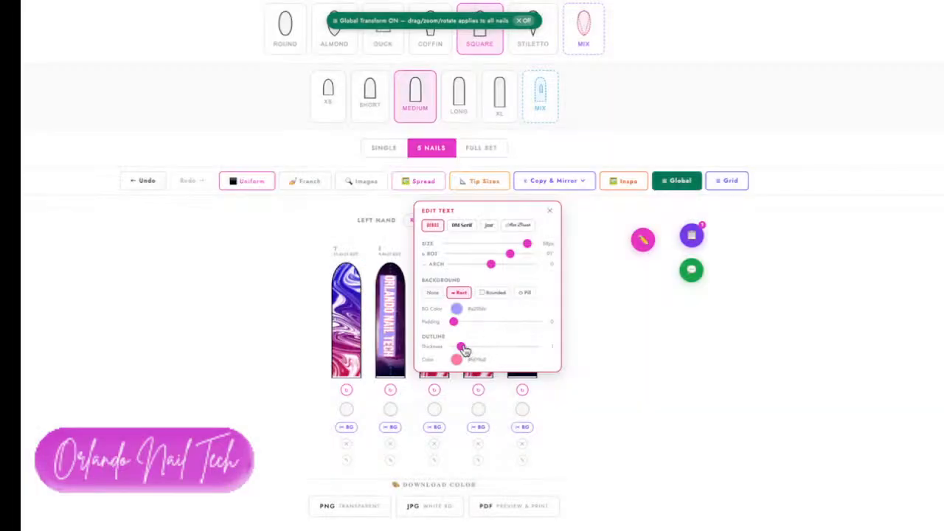
mouse_move(465, 352)
mouse_down()
mouse_move(499, 348)
mouse_move(467, 355)
mouse_up()
Change the text background to a pill with padding 7, recentre the label, and arch it slightly at 88° rotation.
click(530, 293)
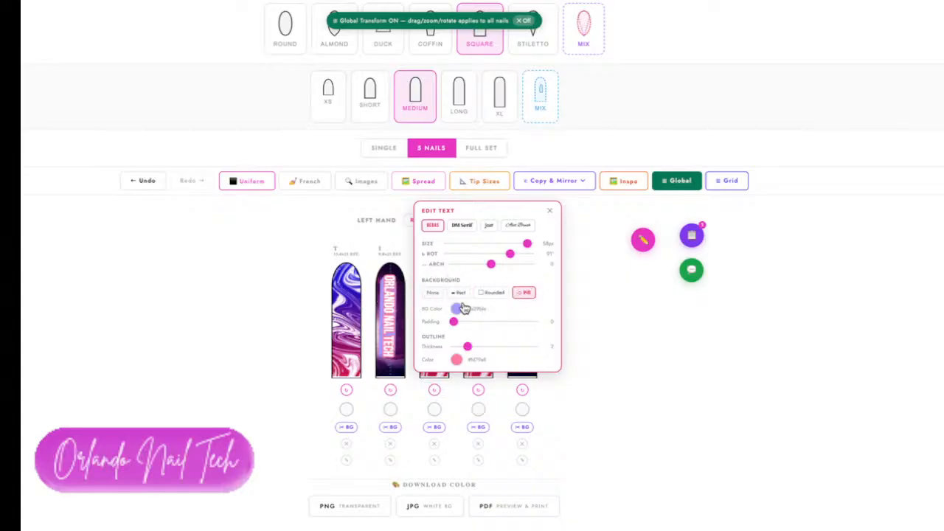
drag(455, 325, 474, 329)
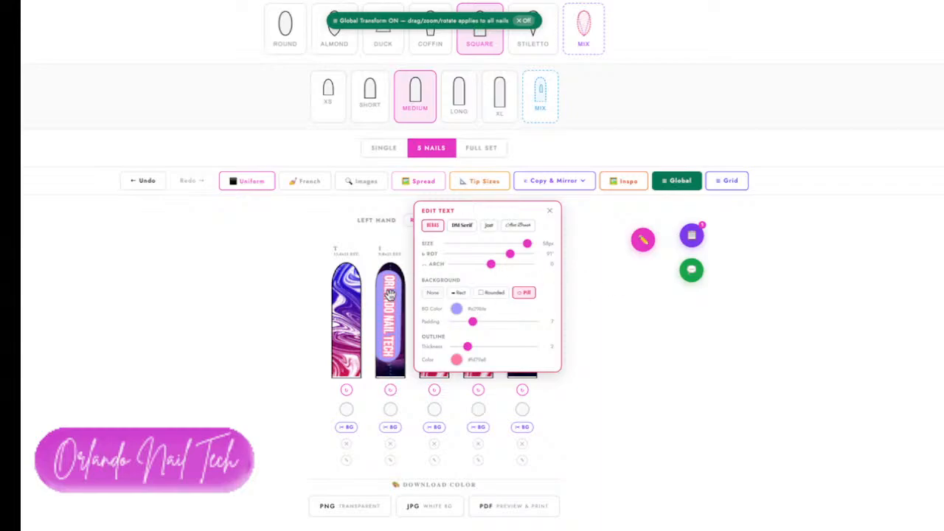
mouse_move(390, 295)
mouse_down()
mouse_move(390, 308)
mouse_move(390, 288)
mouse_move(391, 299)
mouse_up()
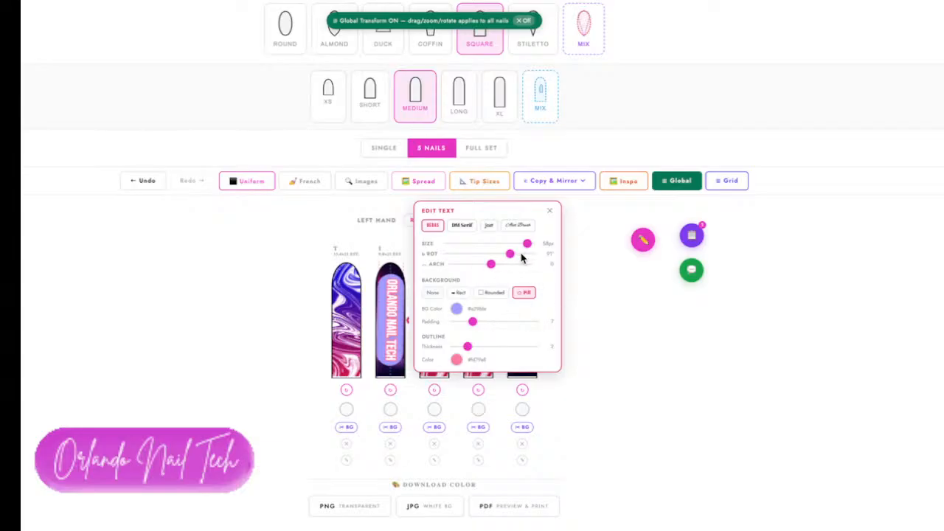
drag(521, 257, 494, 267)
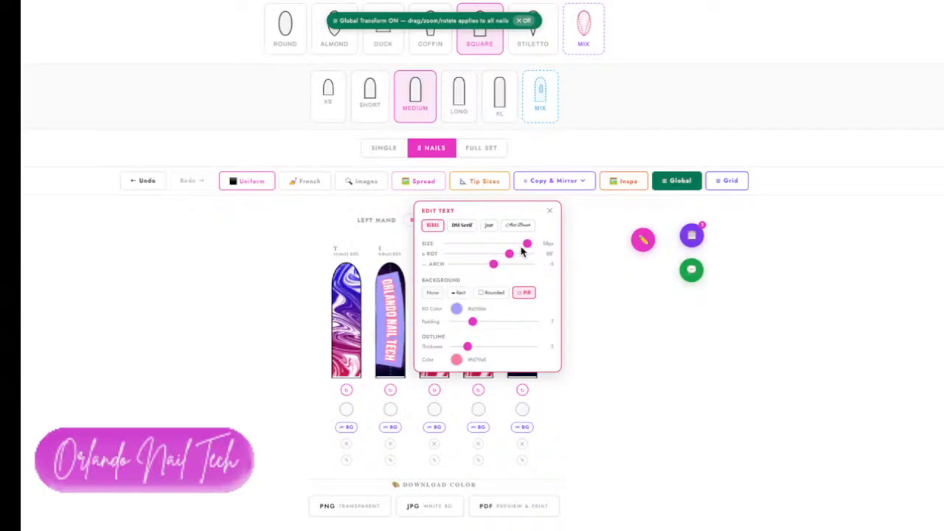
click(549, 215)
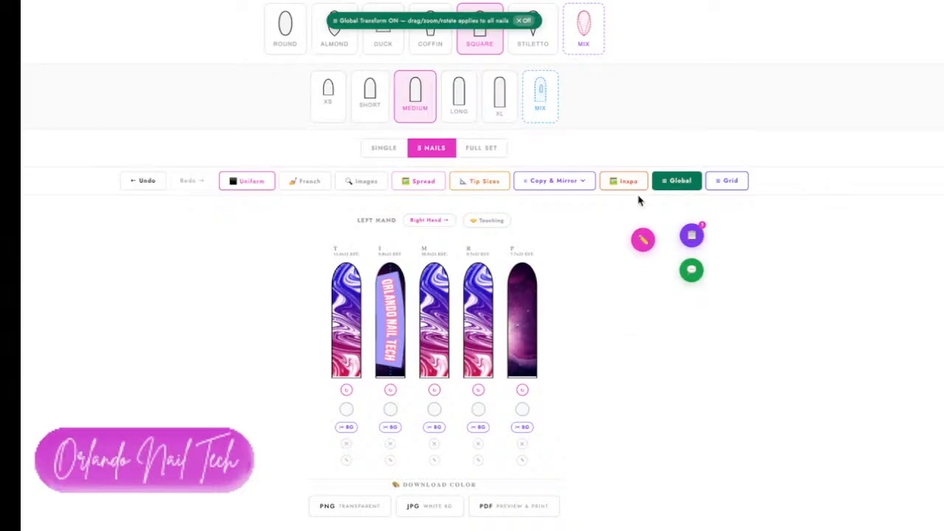
Copy the left index nail's image and text to the right index nail.
click(577, 185)
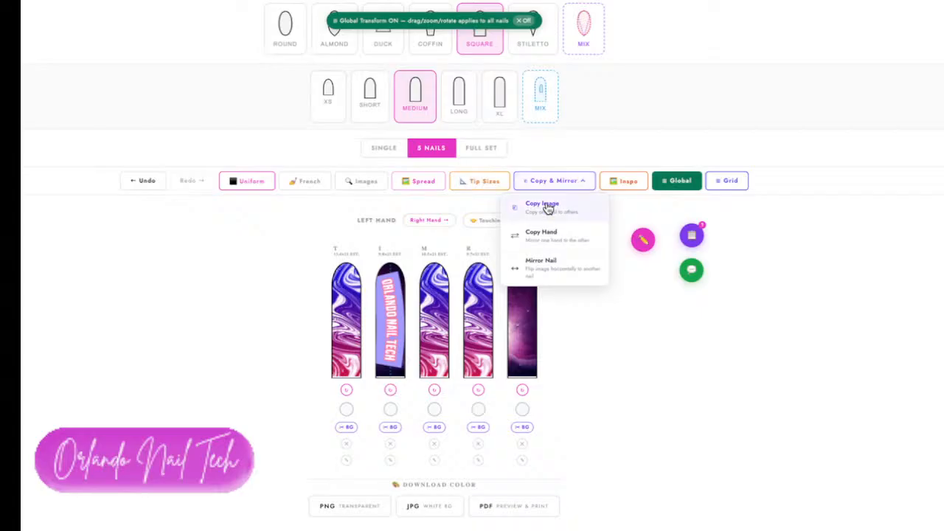
click(548, 205)
click(400, 240)
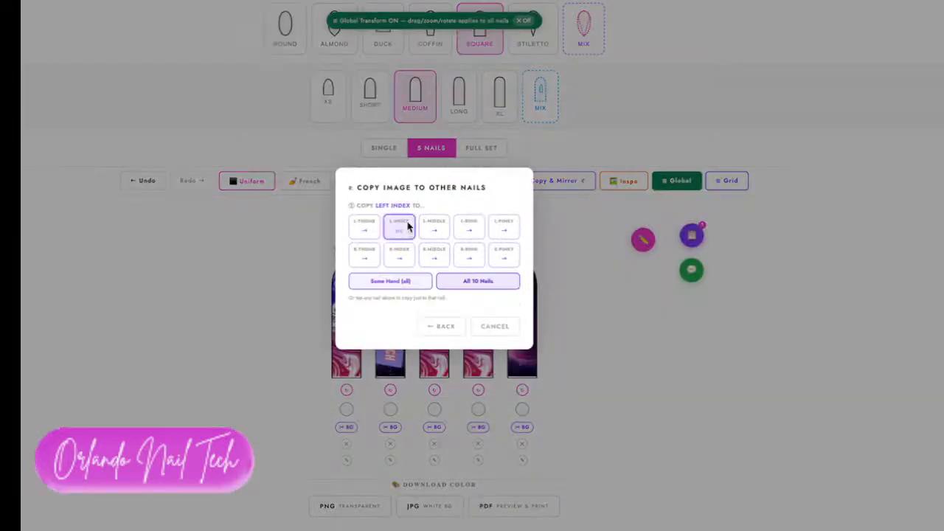
click(391, 280)
Preview the left-hand nails touching, return them to the spread-apart layout and show the right hand.
click(489, 221)
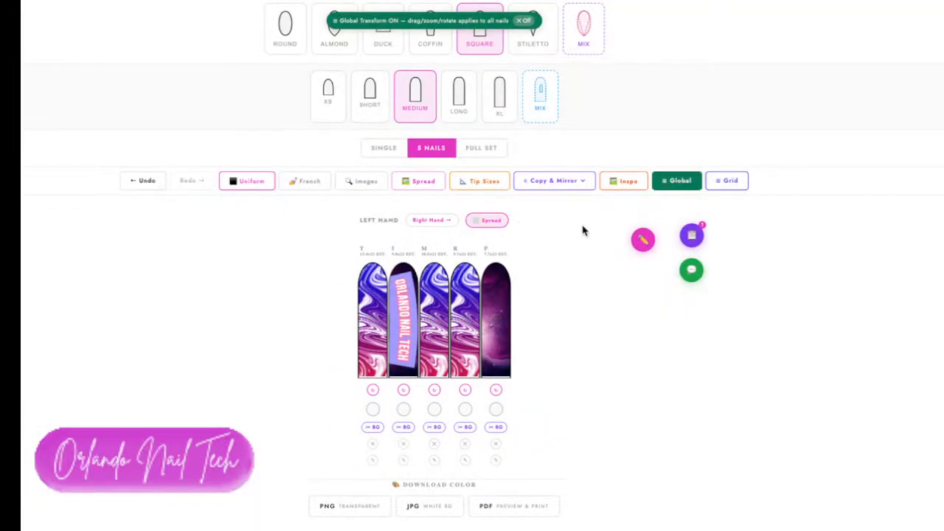
click(487, 220)
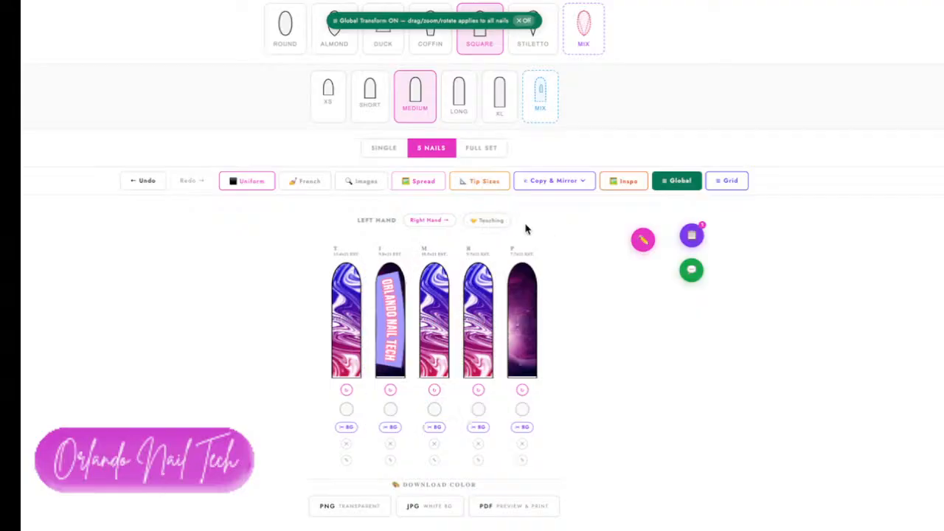
click(427, 220)
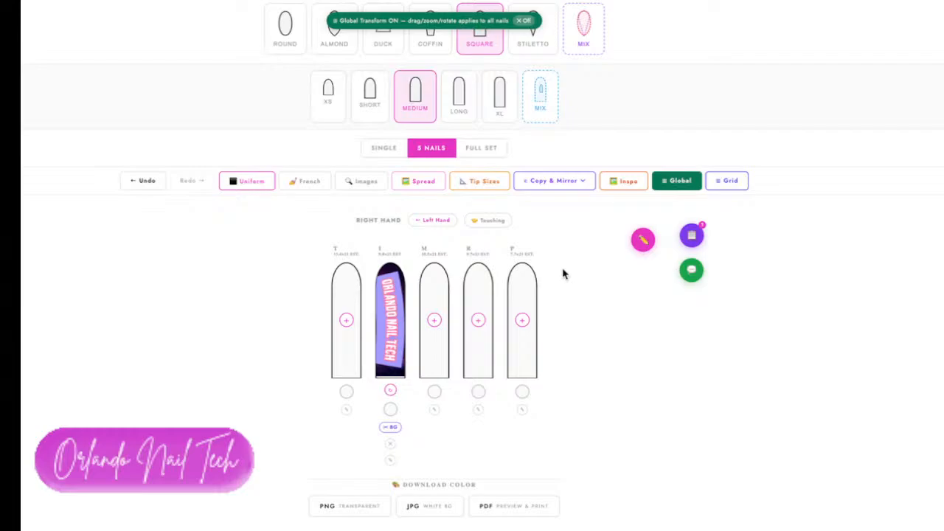
Check the copied text's settings on the right index nail, move the drawing button back and return to the left hand.
click(389, 312)
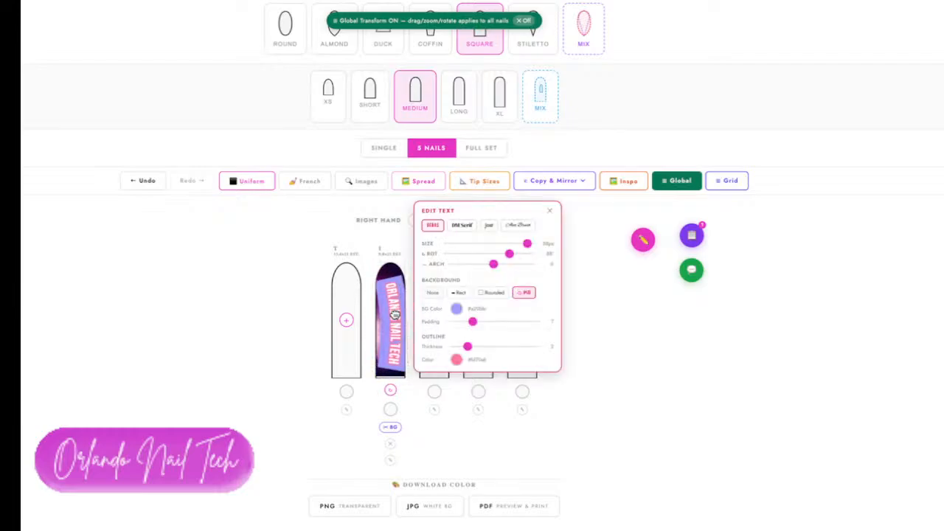
click(550, 211)
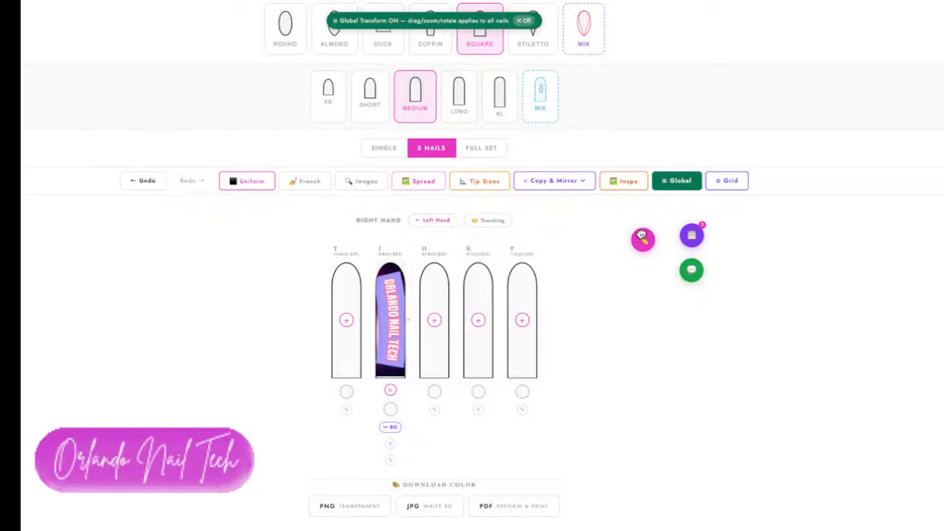
drag(642, 236, 654, 338)
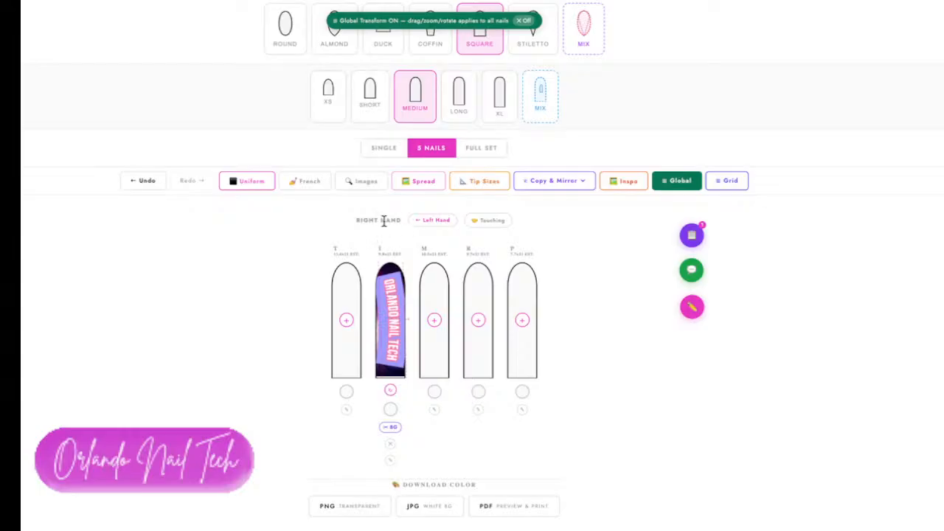
click(424, 224)
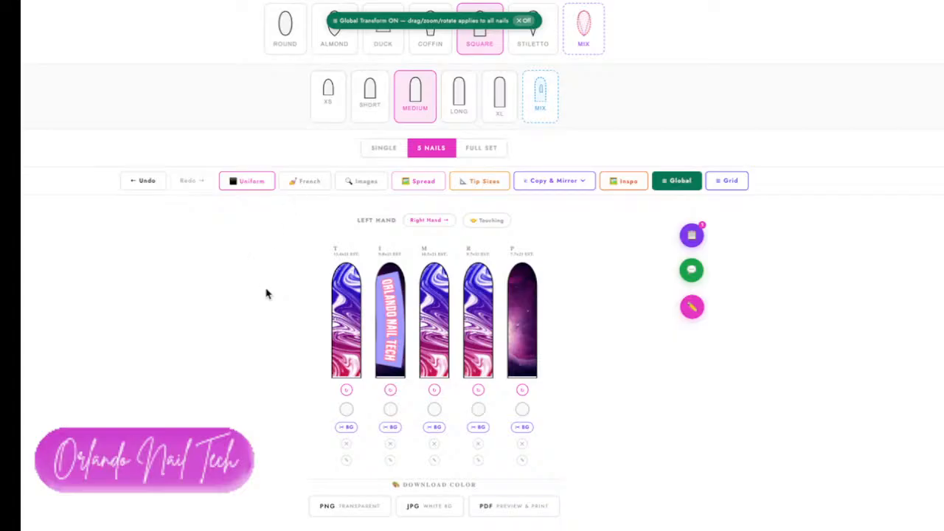
Examine the left-hand nail designs and the colour, B&W and layered download, share and order options.
scroll(267, 293, down, 1)
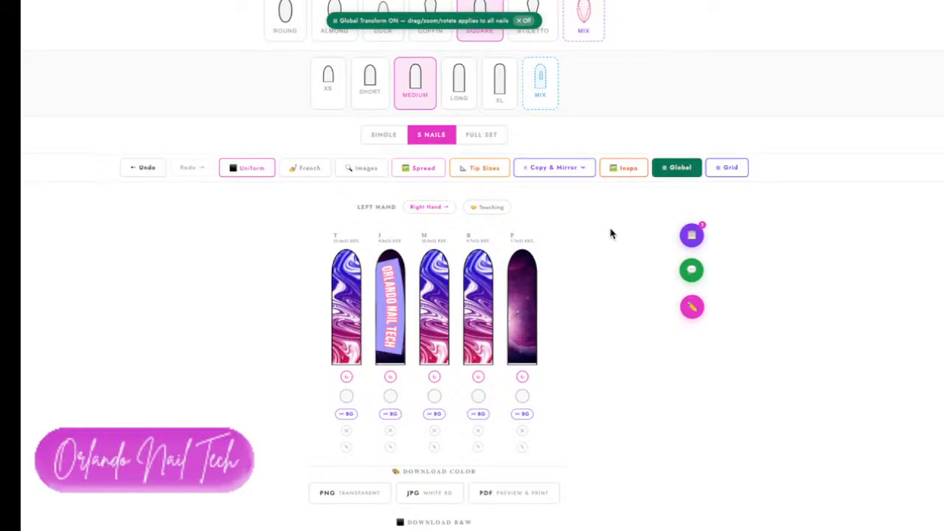
scroll(615, 266, up, 1)
scroll(614, 266, down, 2)
scroll(615, 267, up, 1)
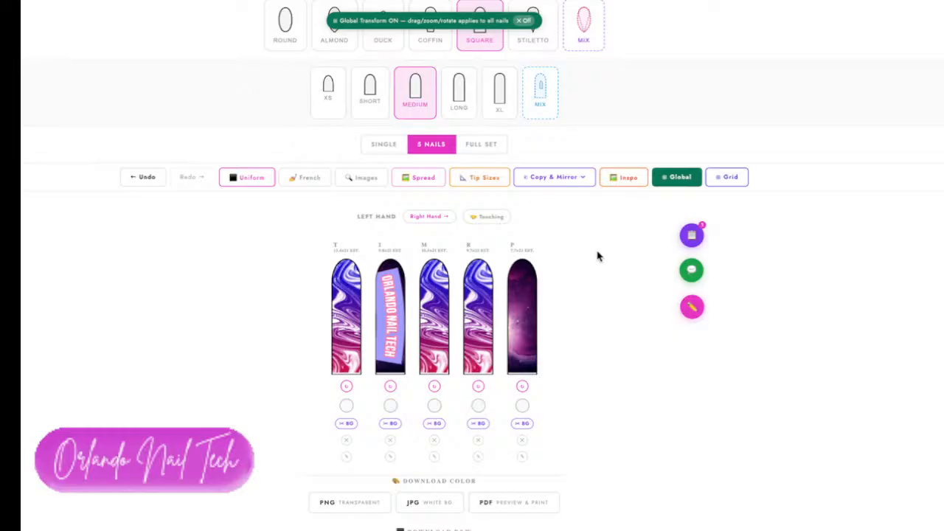
scroll(589, 283, down, 1)
scroll(589, 288, up, 1)
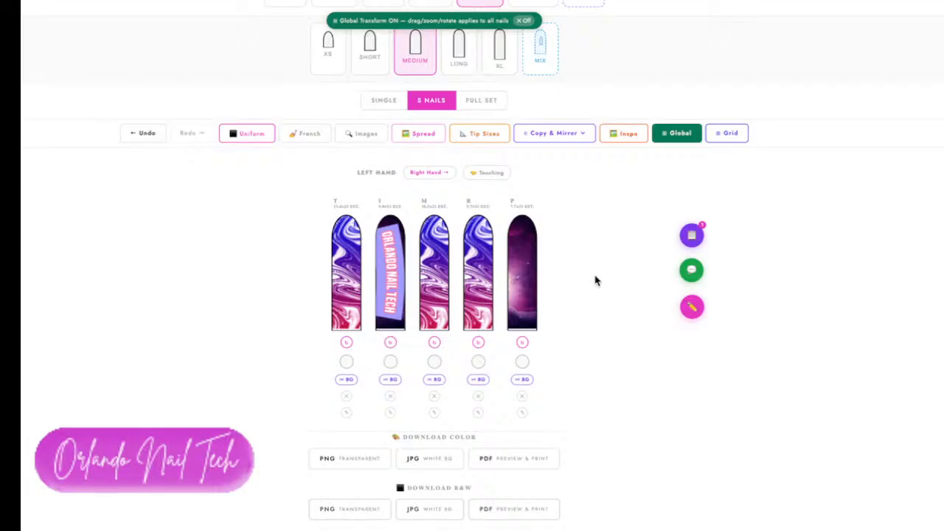
scroll(597, 274, down, 3)
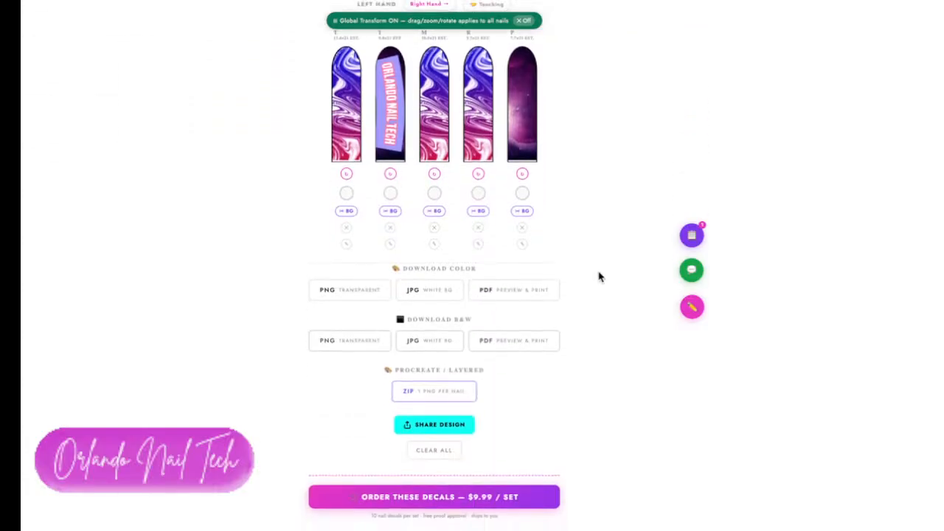
scroll(599, 276, down, 2)
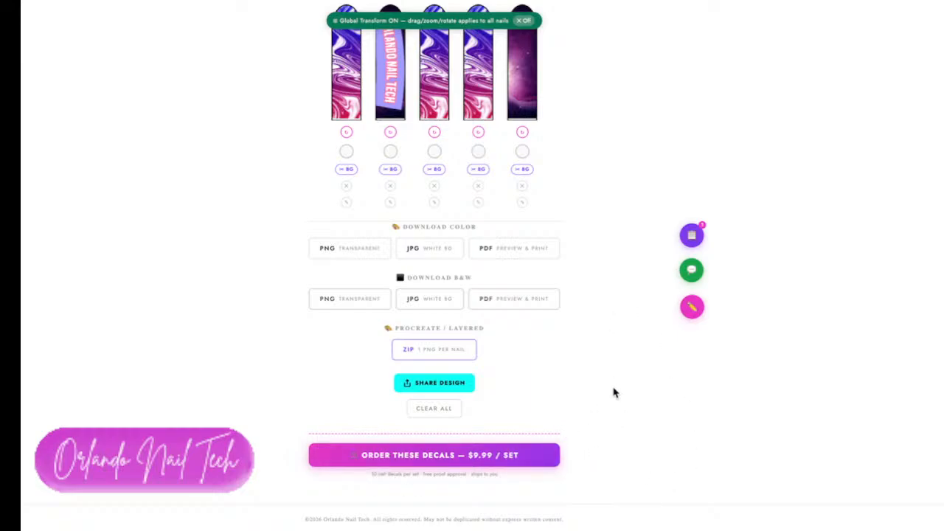
Copy the entire left-hand design to the right hand and show the full set of nails.
scroll(593, 360, up, 3)
click(569, 94)
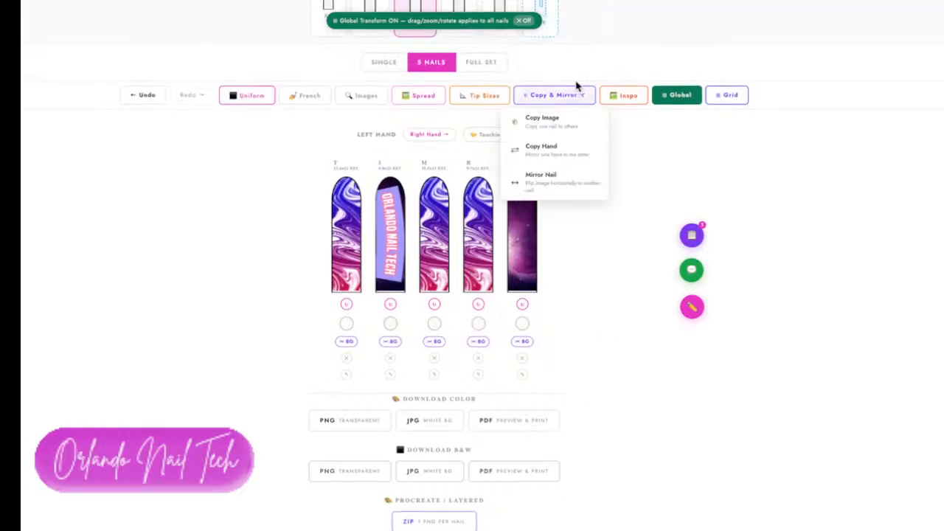
click(582, 151)
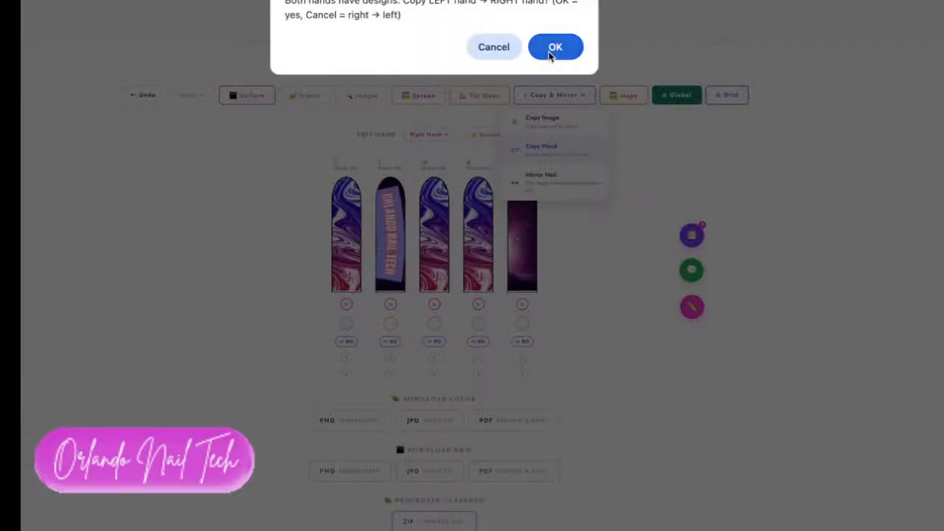
click(557, 48)
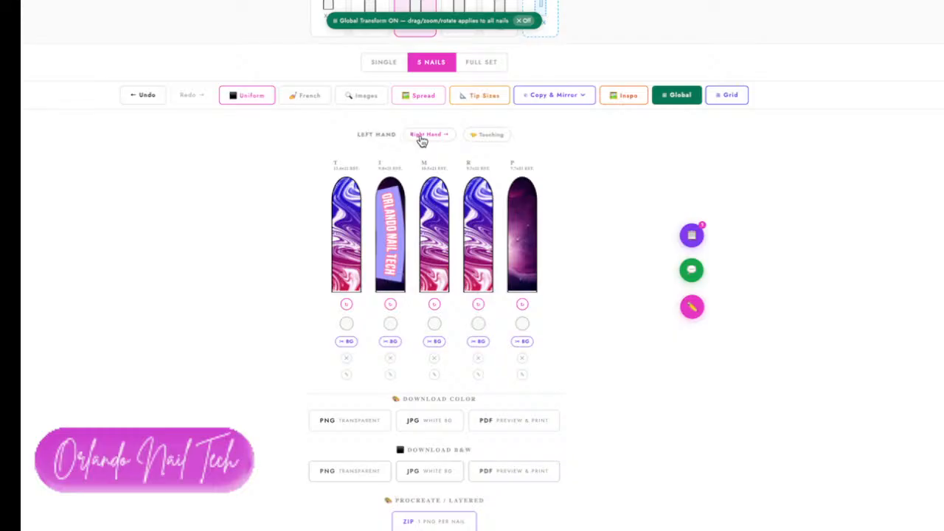
click(473, 64)
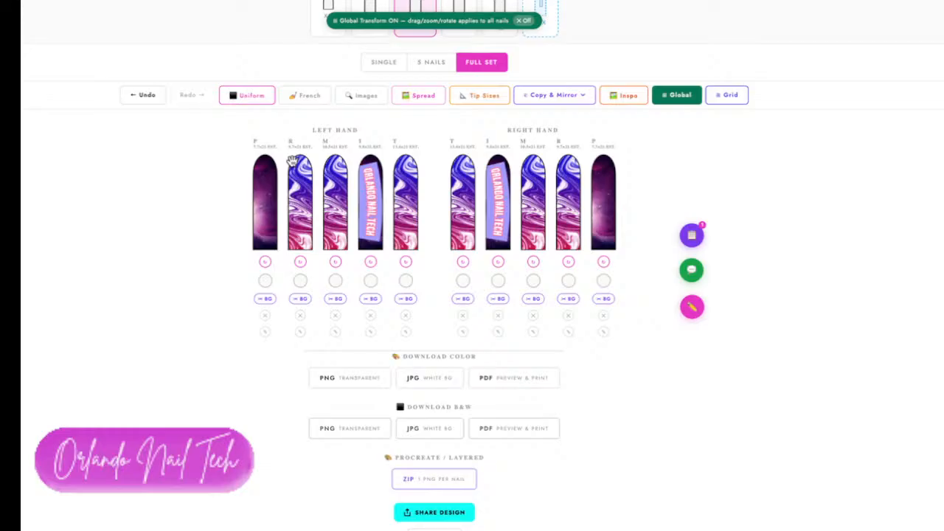
Open the decal order form for the full set and review the design proof, order details and nail sizes.
scroll(227, 177, down, 2)
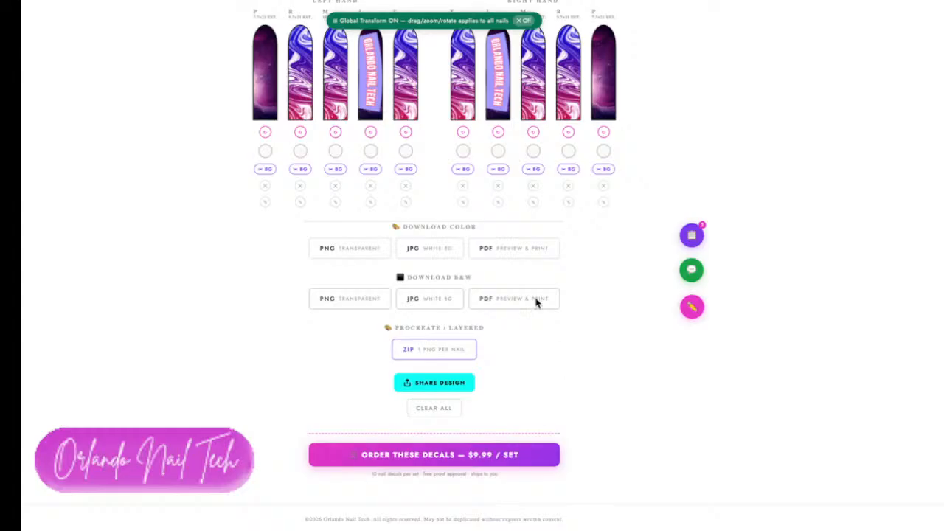
scroll(239, 312, up, 3)
scroll(241, 313, up, 1)
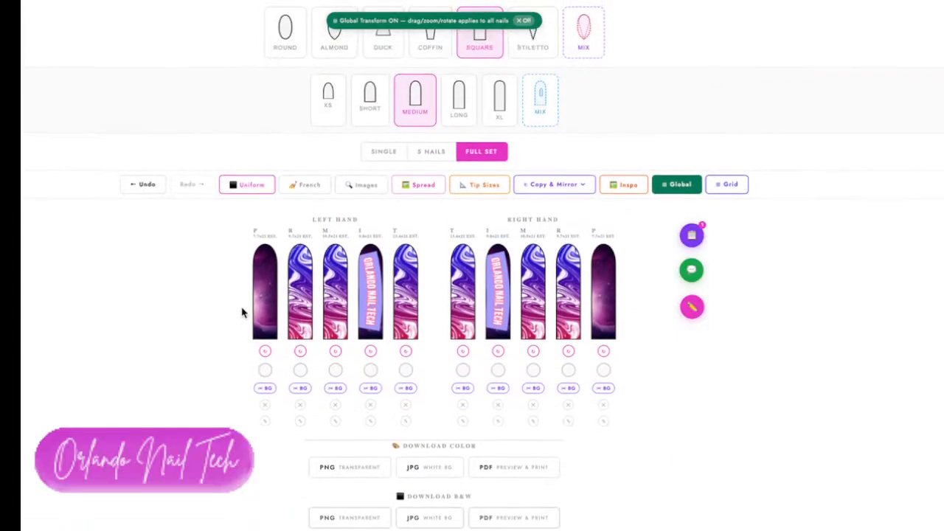
scroll(241, 312, down, 4)
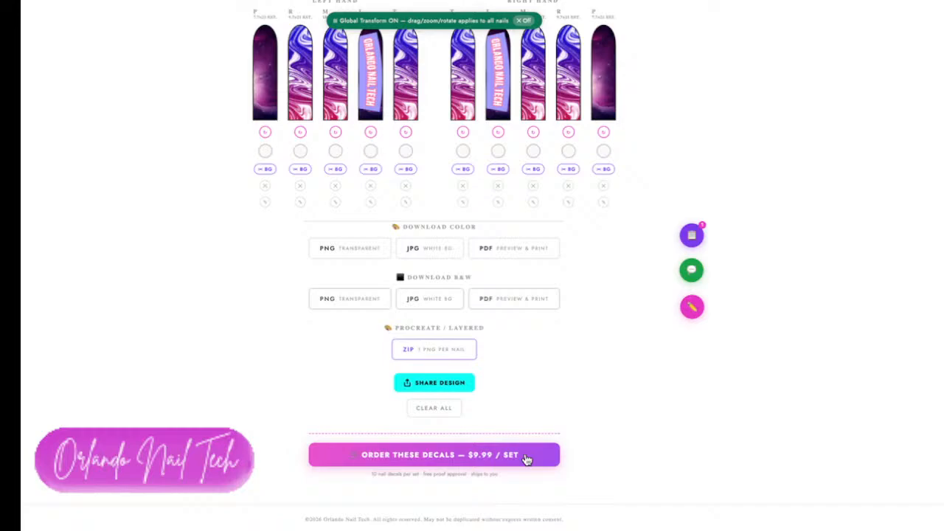
click(526, 460)
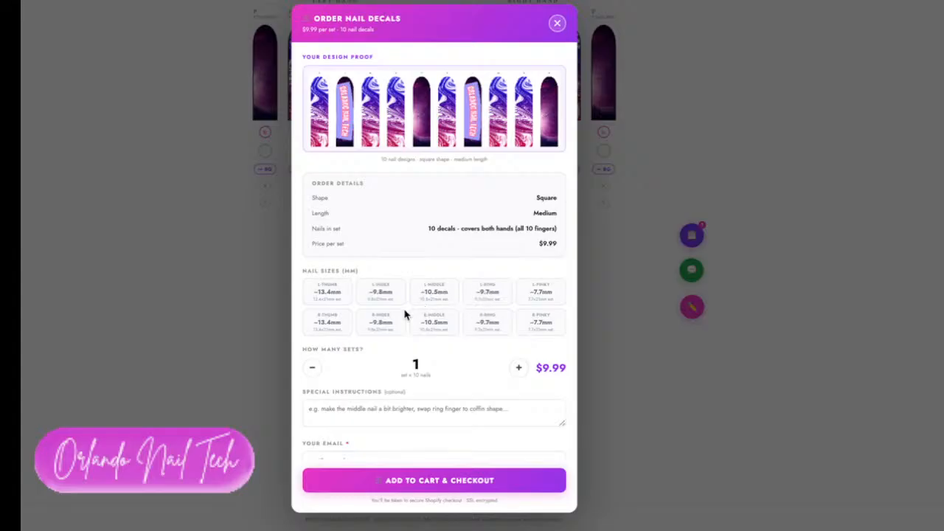
scroll(413, 266, down, 2)
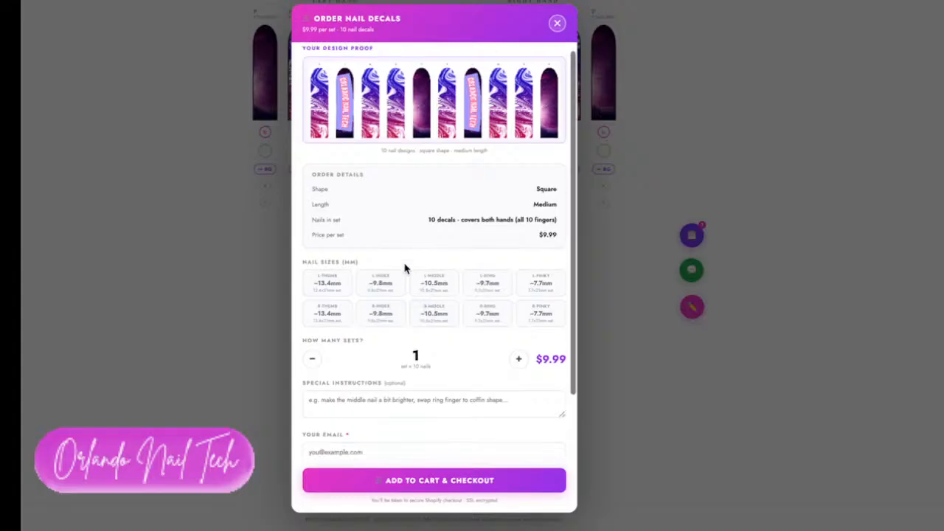
scroll(413, 279, down, 2)
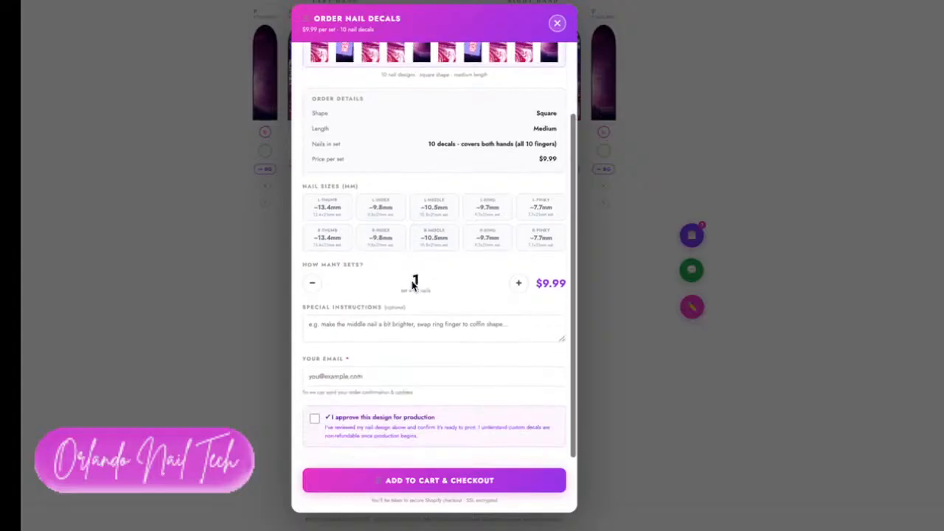
Set the order quantity to 10 sets.
click(519, 286)
click(519, 286)
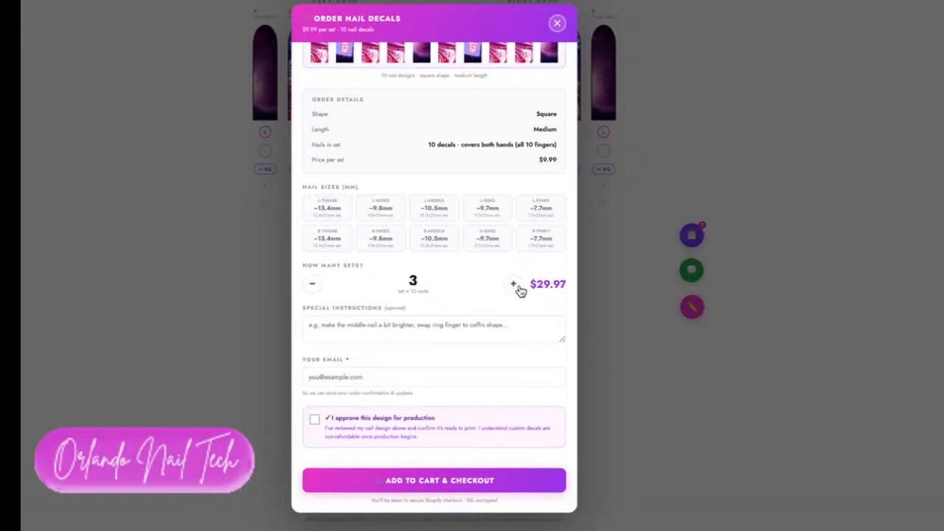
click(519, 287)
click(519, 288)
click(519, 287)
click(519, 287)
click(519, 287)
click(519, 288)
click(518, 288)
click(510, 288)
click(311, 283)
Leave the special instructions empty and fill in the order's contact e-mail from the saved business address.
click(412, 329)
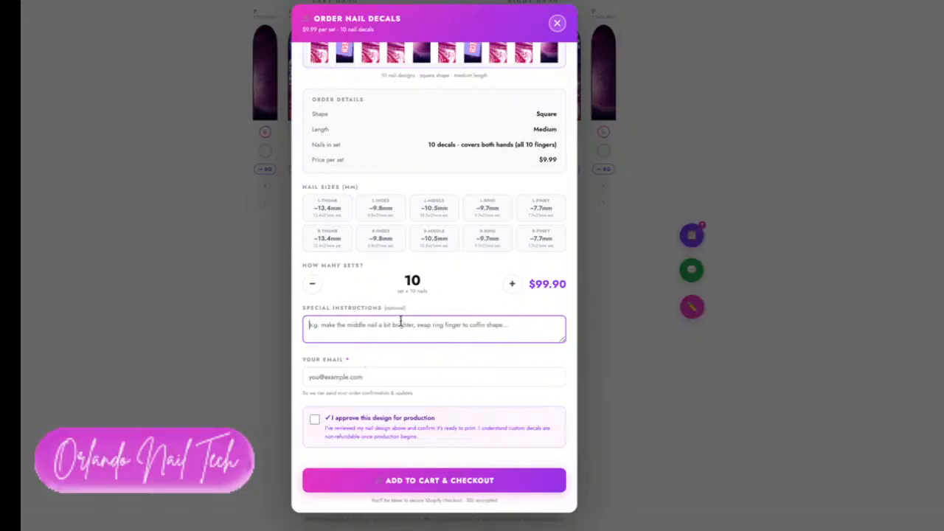
click(396, 376)
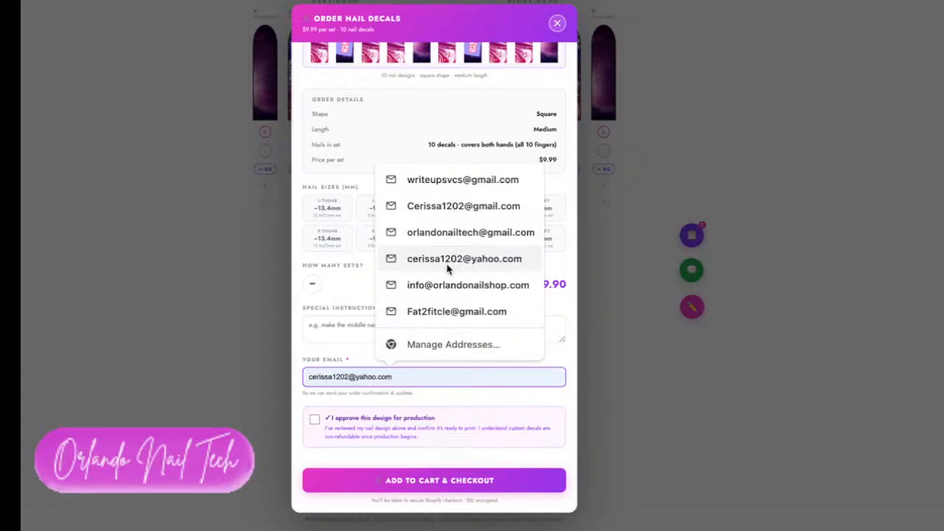
text(or)
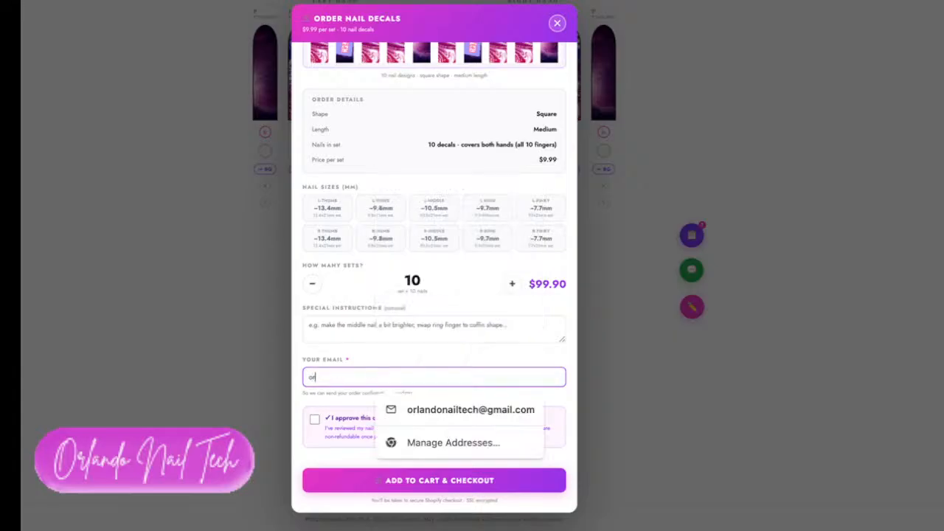
click(432, 410)
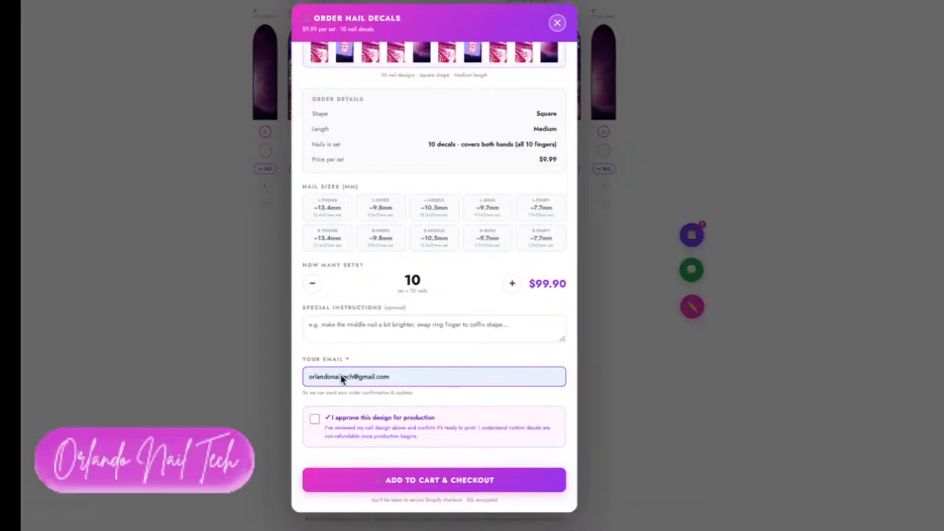
Approve the design for production, add the decal order to the cart and proceed to checkout.
click(315, 419)
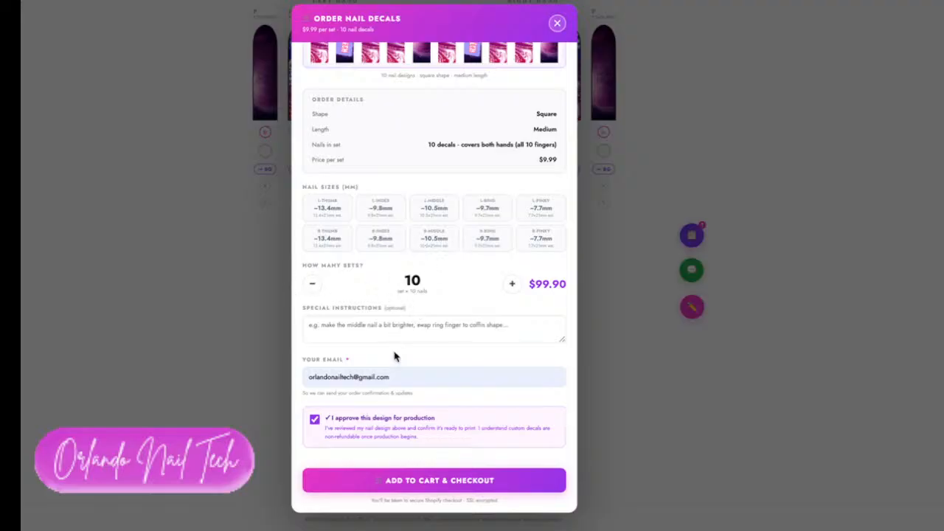
double_click(393, 481)
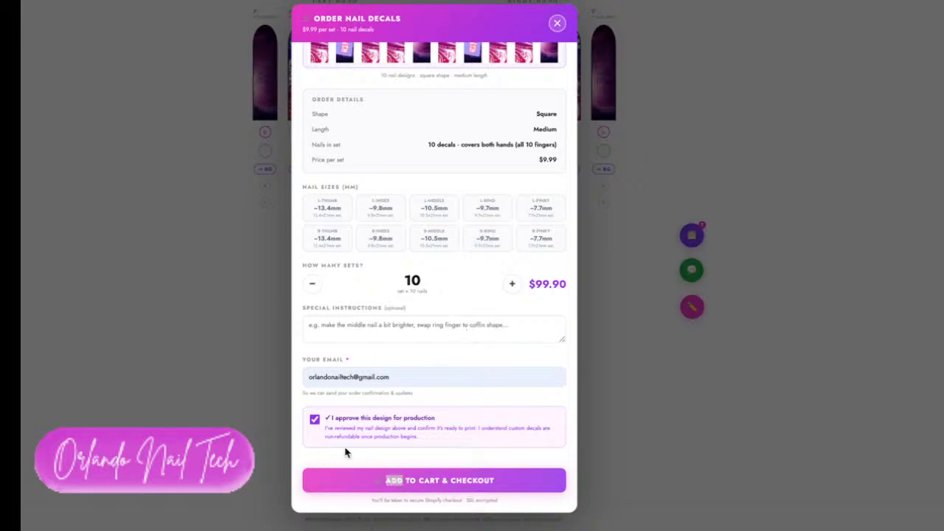
click(354, 479)
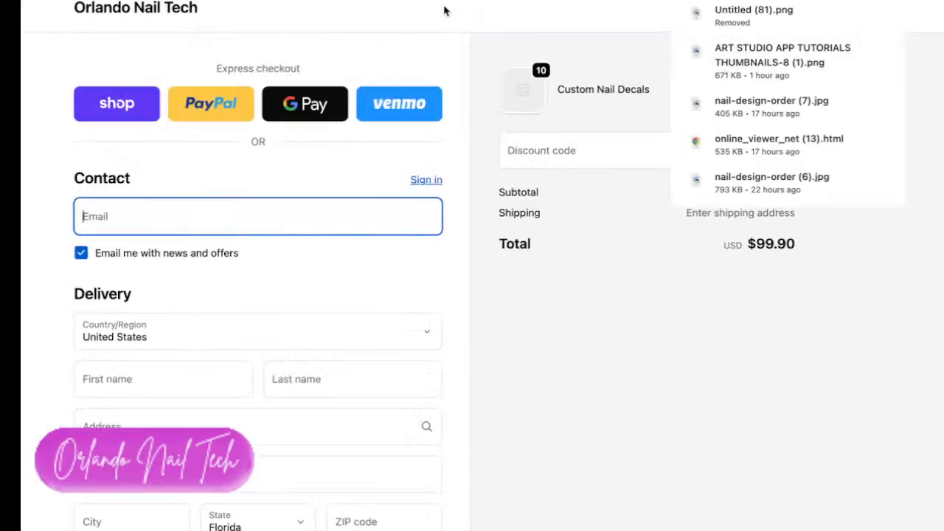
Return to the nail design studio and look over the blank nail layout with its download and order options.
click(560, 9)
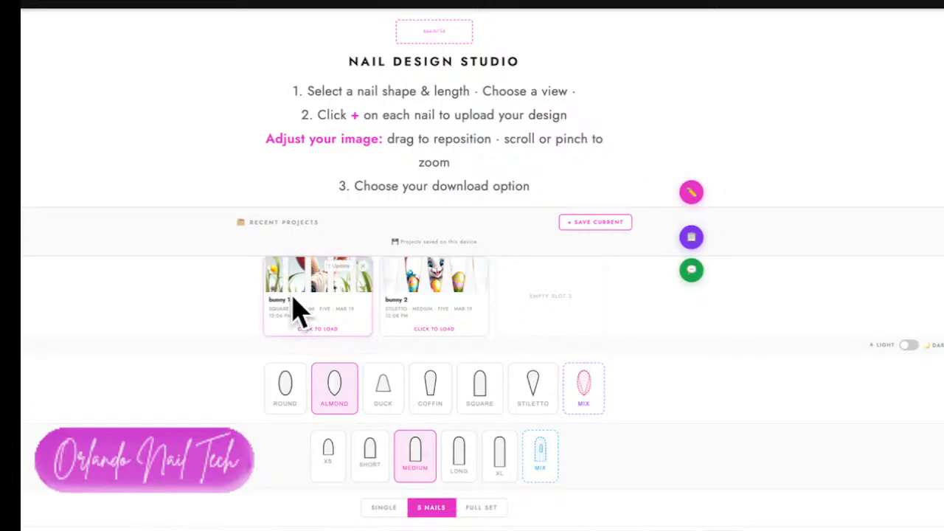
scroll(294, 303, down, 3)
scroll(290, 300, down, 4)
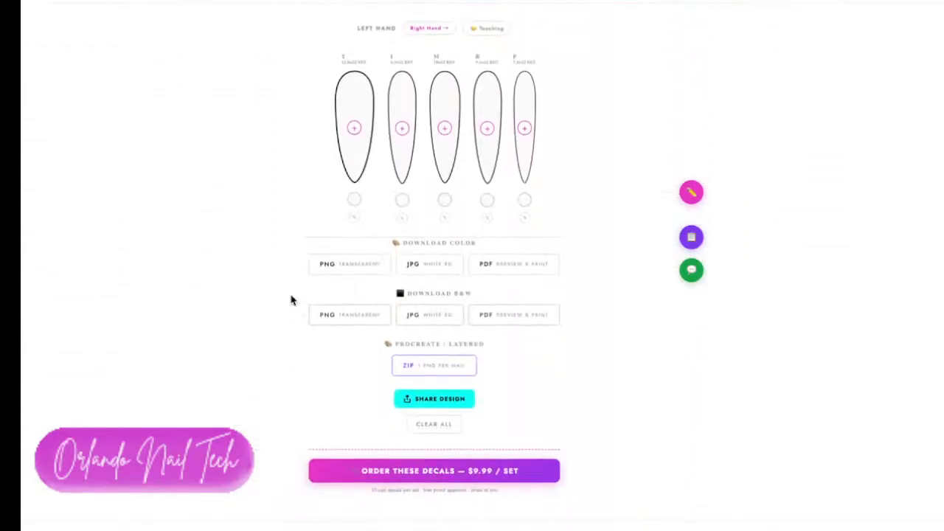
scroll(291, 300, up, 1)
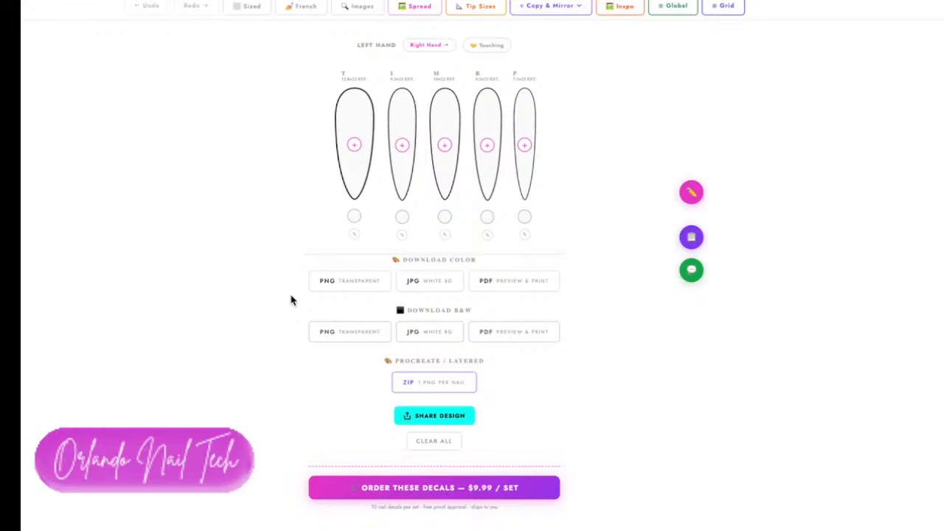
scroll(290, 300, up, 3)
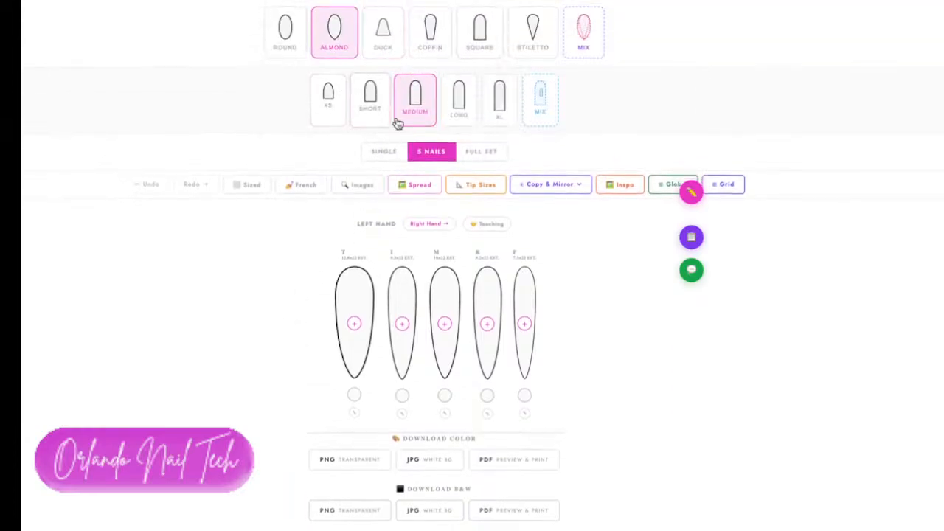